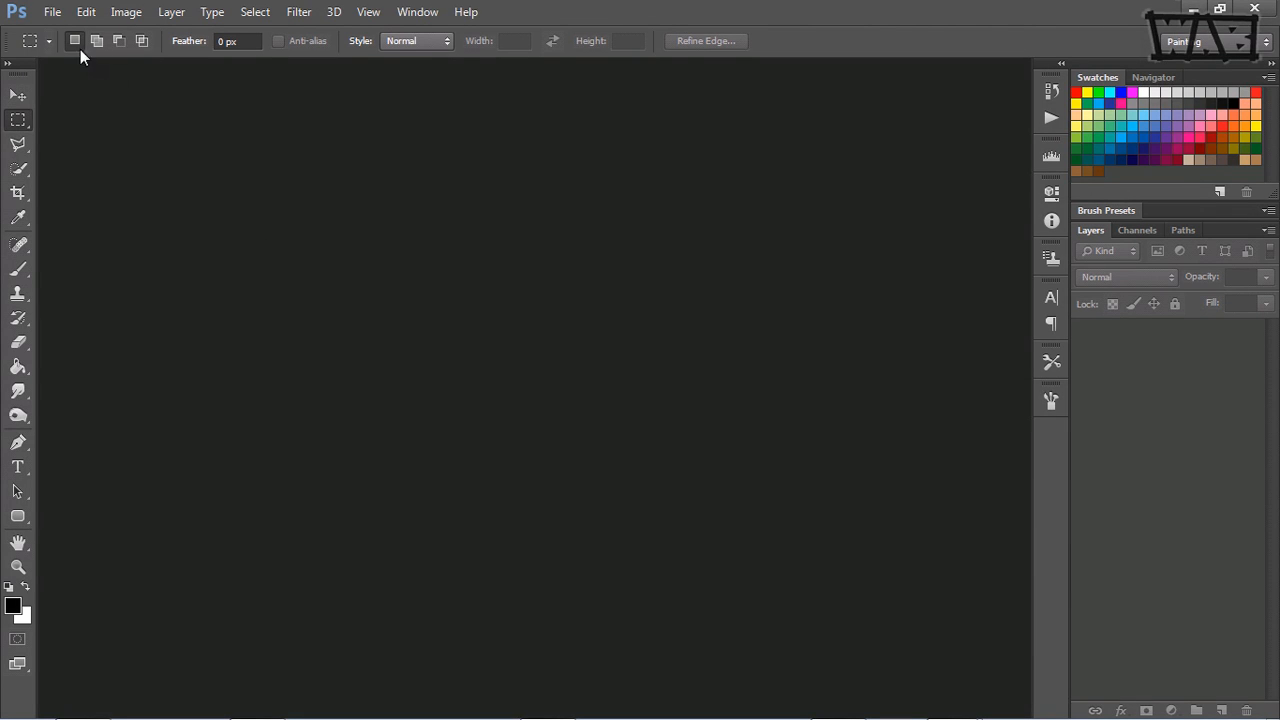
Step: Create a new document named turtleDesign with the U.S. Paper preset at Letter size
left_click(52, 12)
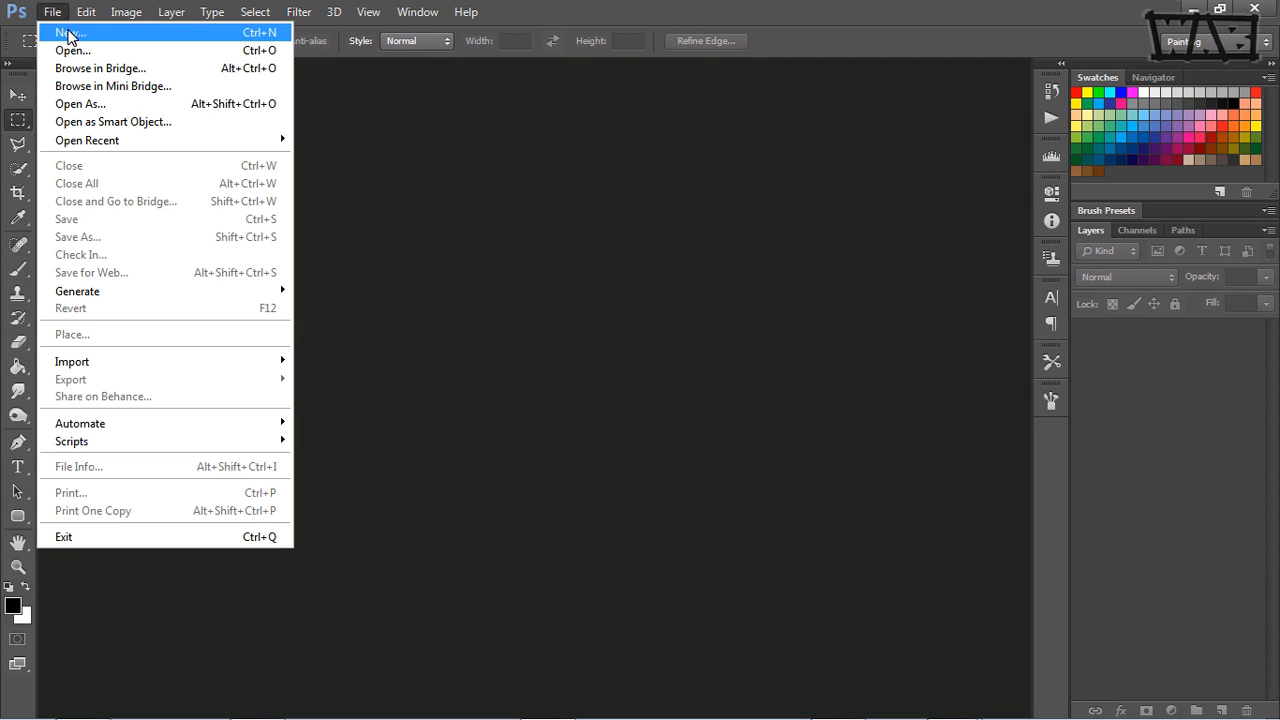
left_click(68, 34)
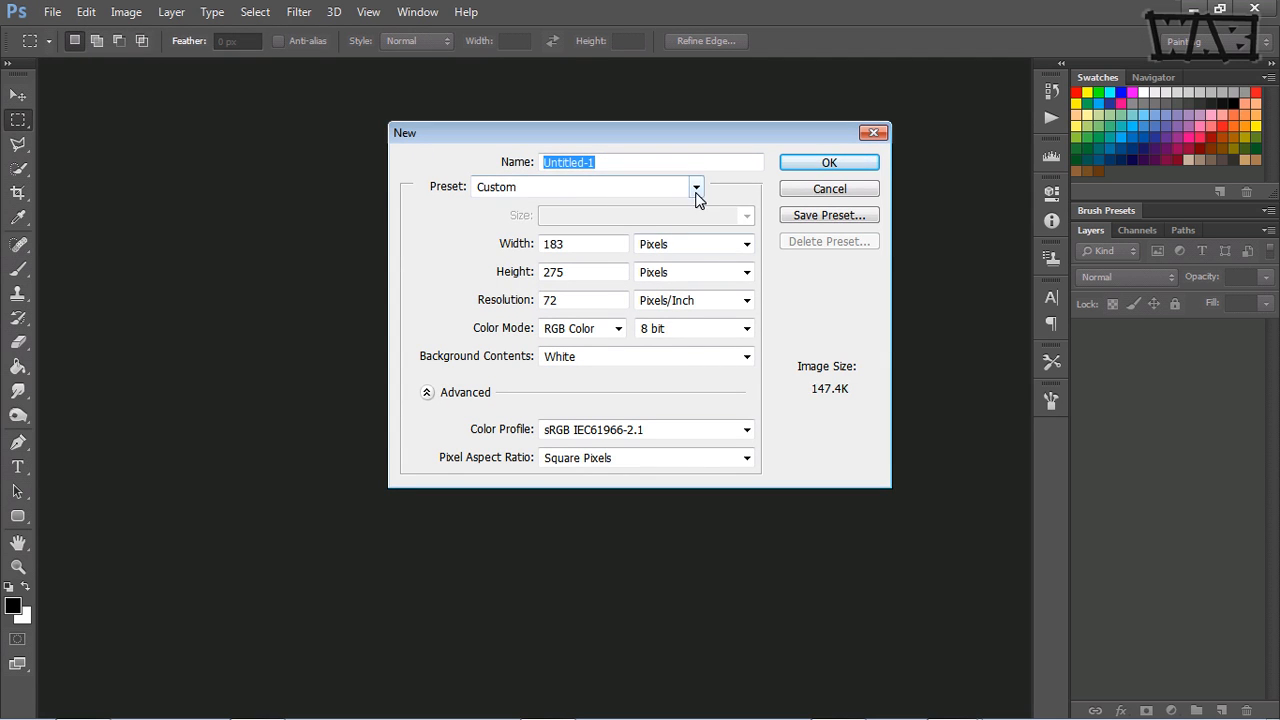
left_click(690, 194)
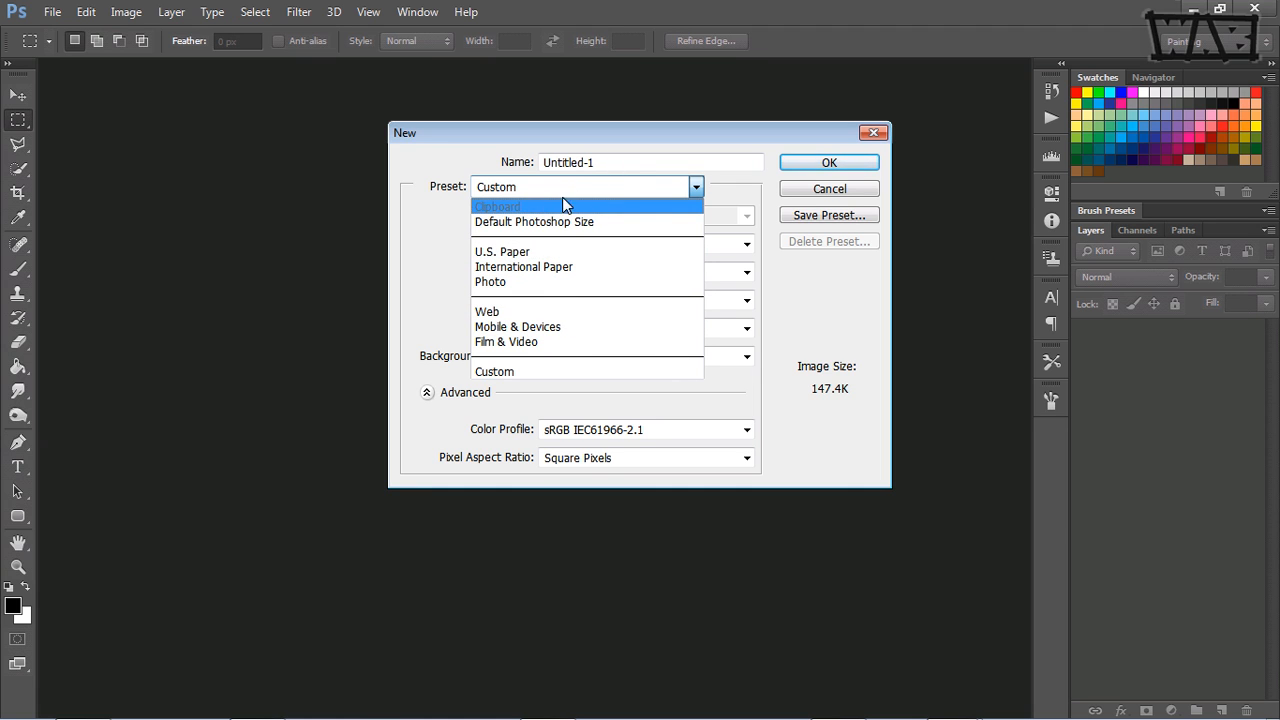
left_click(739, 183)
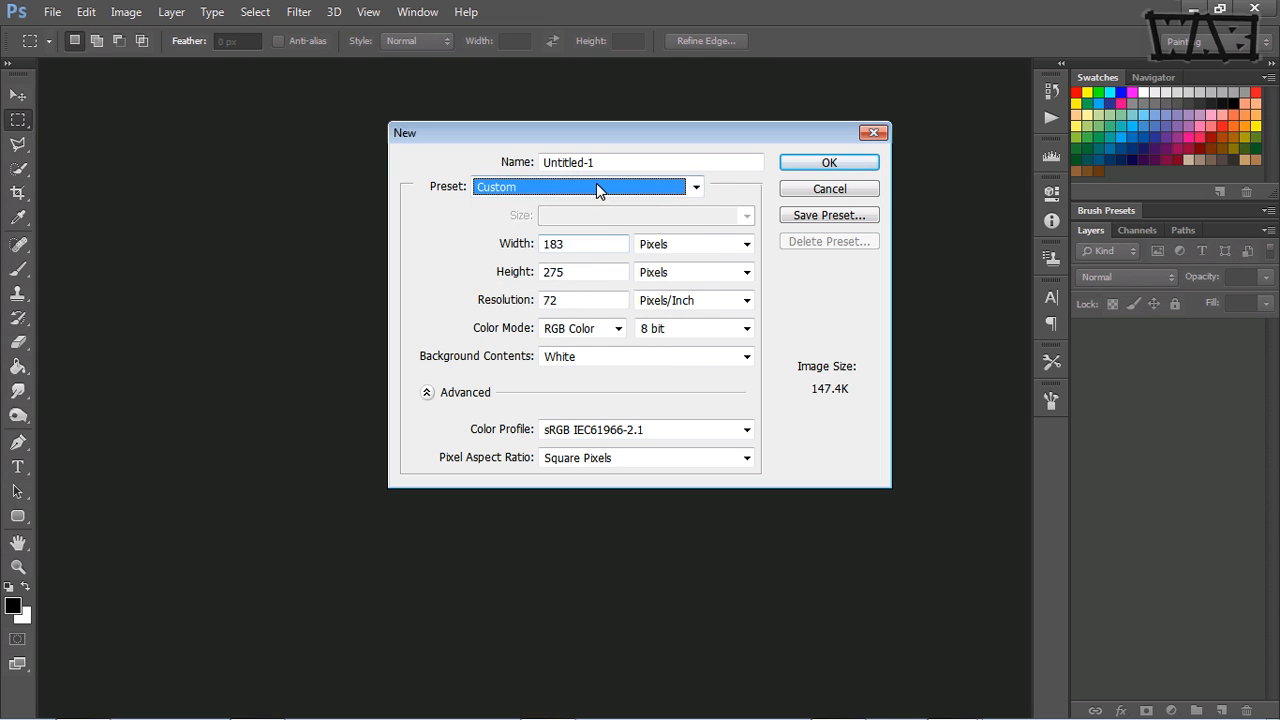
left_click(596, 186)
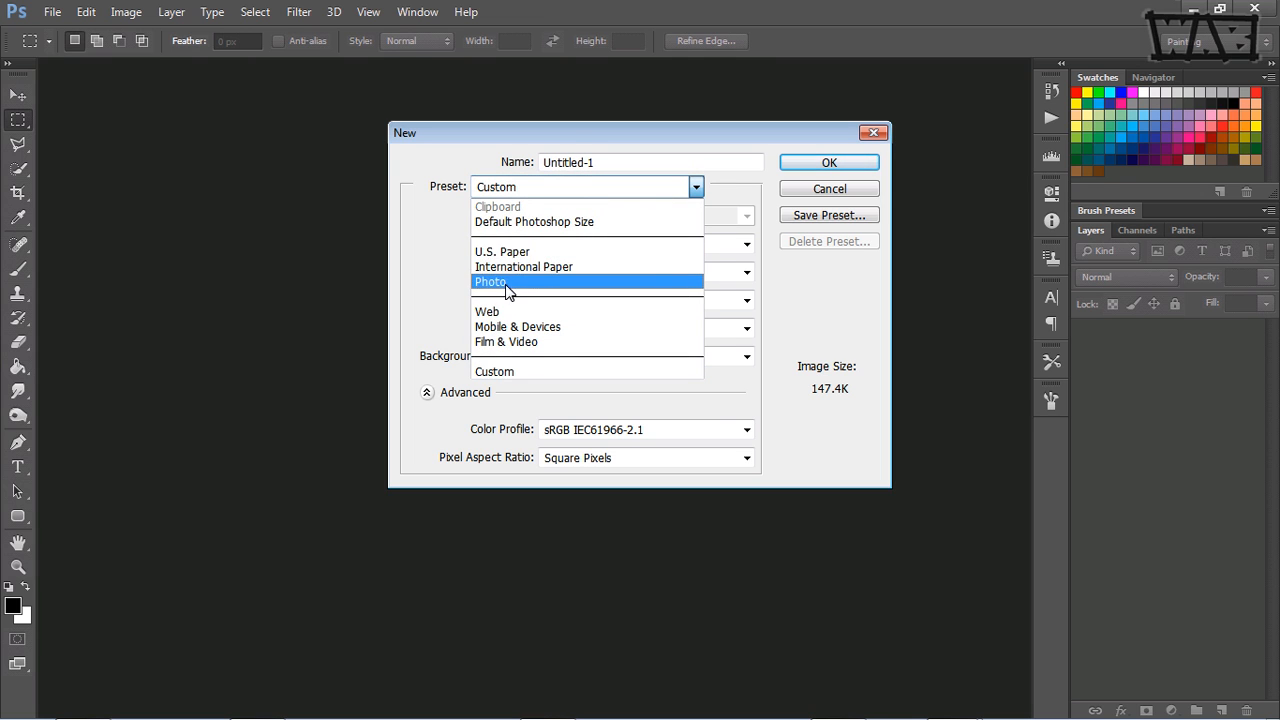
left_click(510, 252)
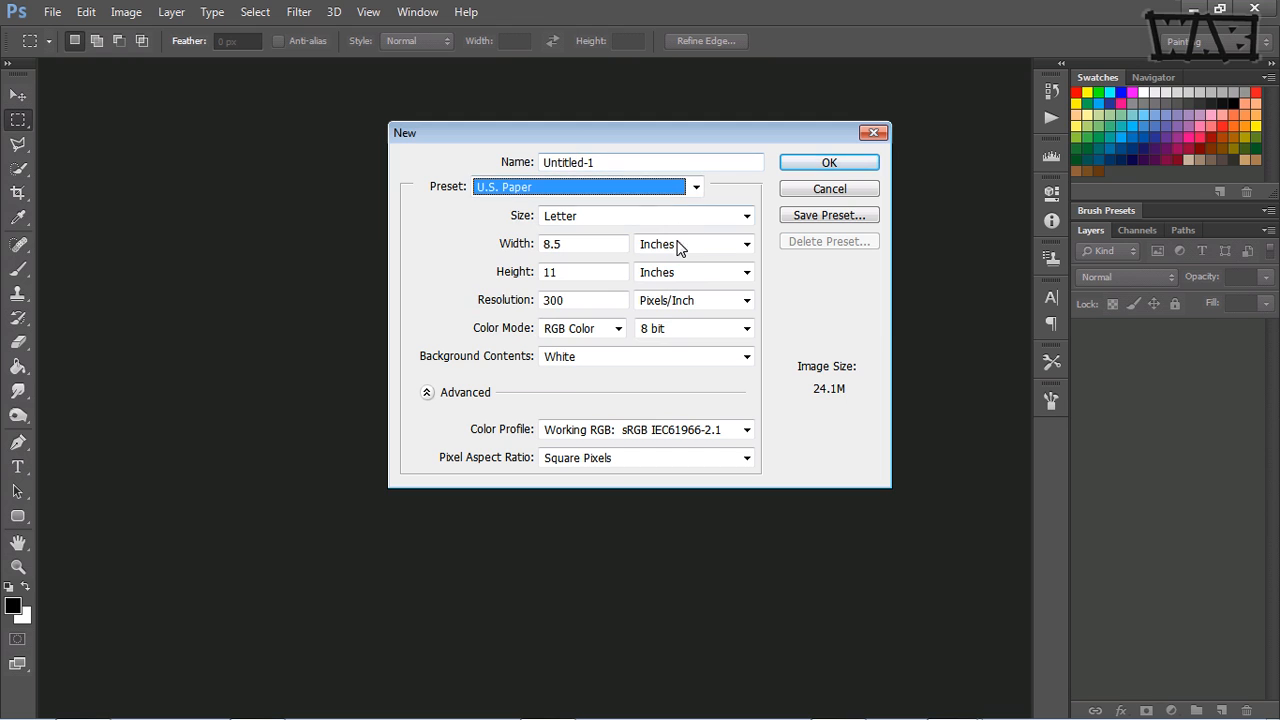
left_click_drag(571, 246, 524, 246)
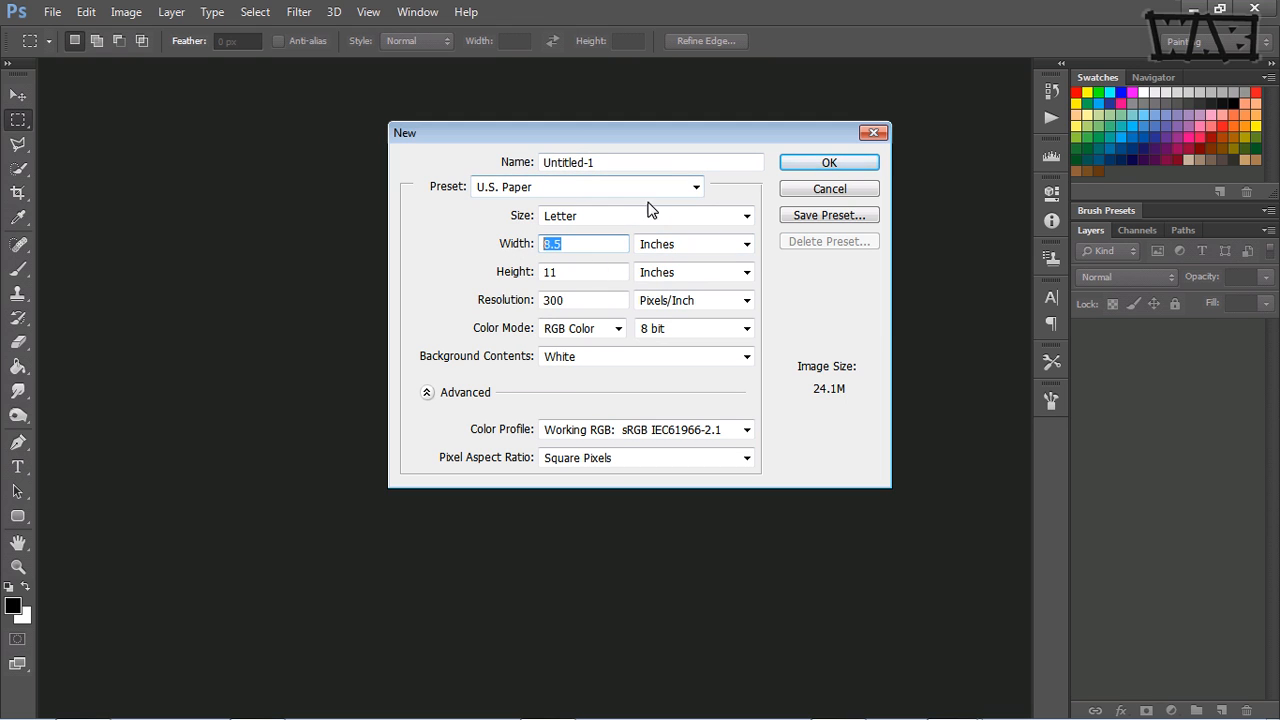
left_click_drag(602, 162, 513, 156)
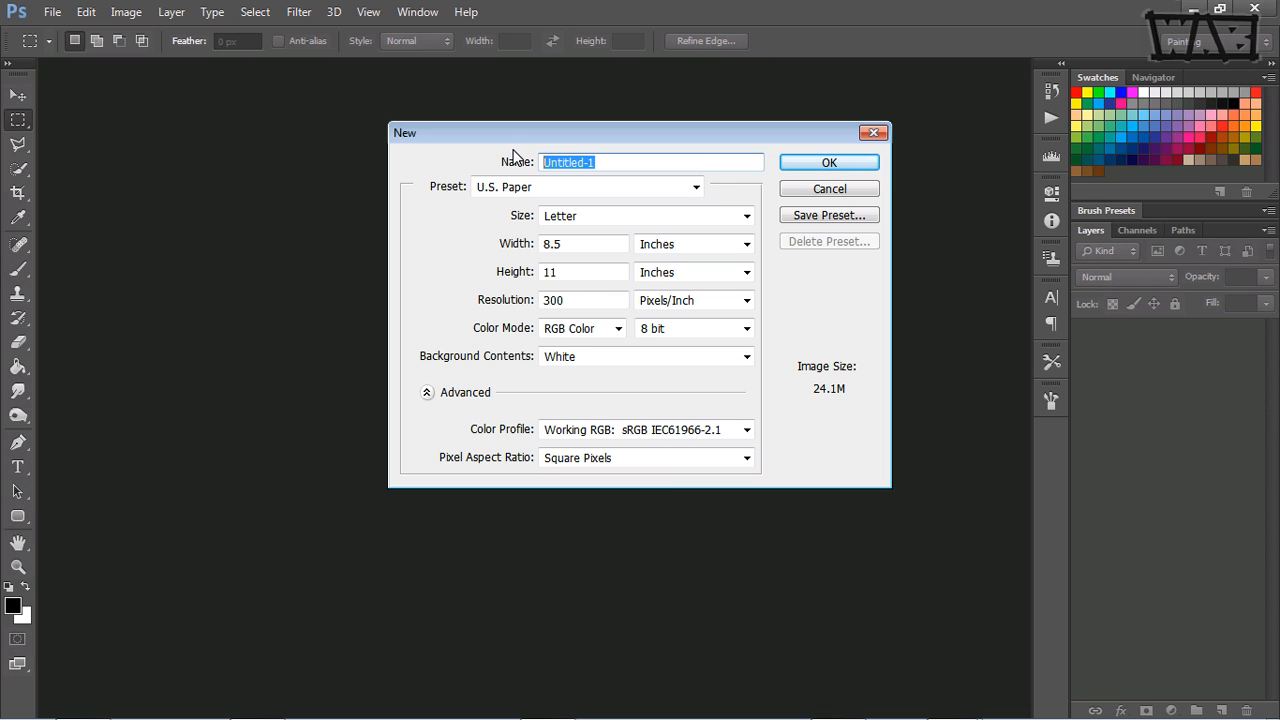
type("turtleDesign")
key("Return")
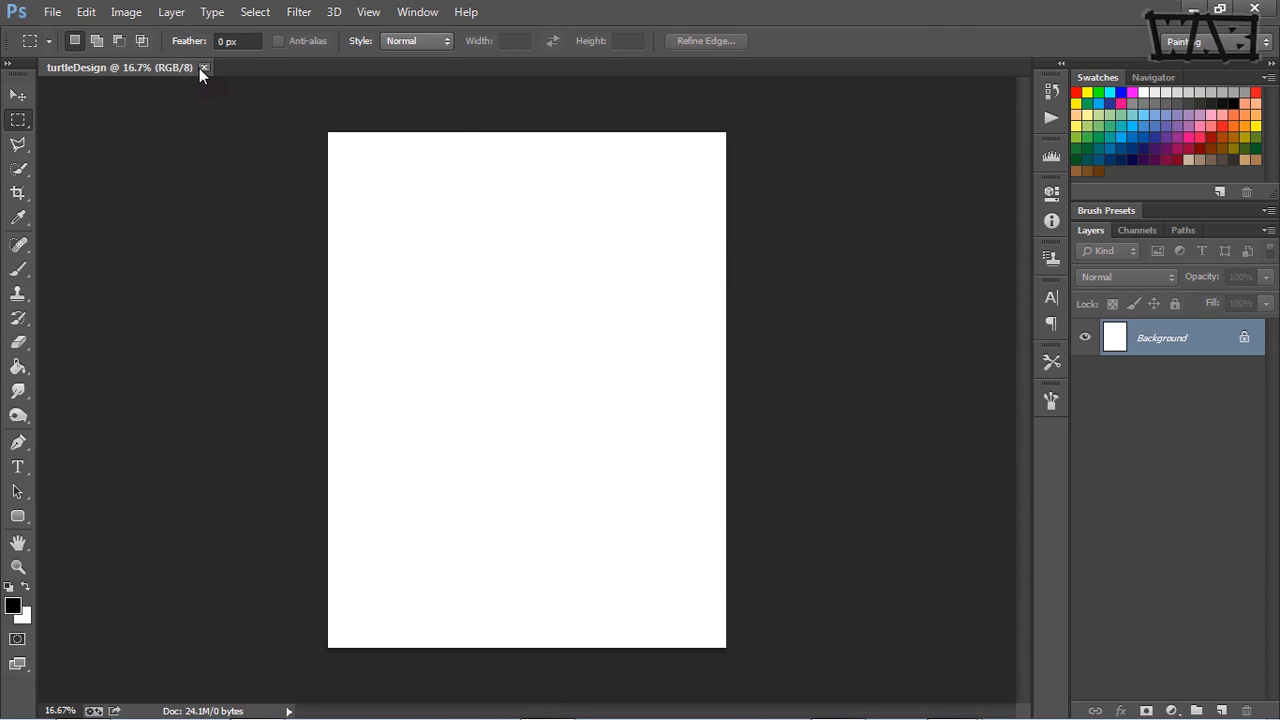
Step: Rotate the canvas 90° clockwise to landscape orientation and fit it in the view
left_click(125, 13)
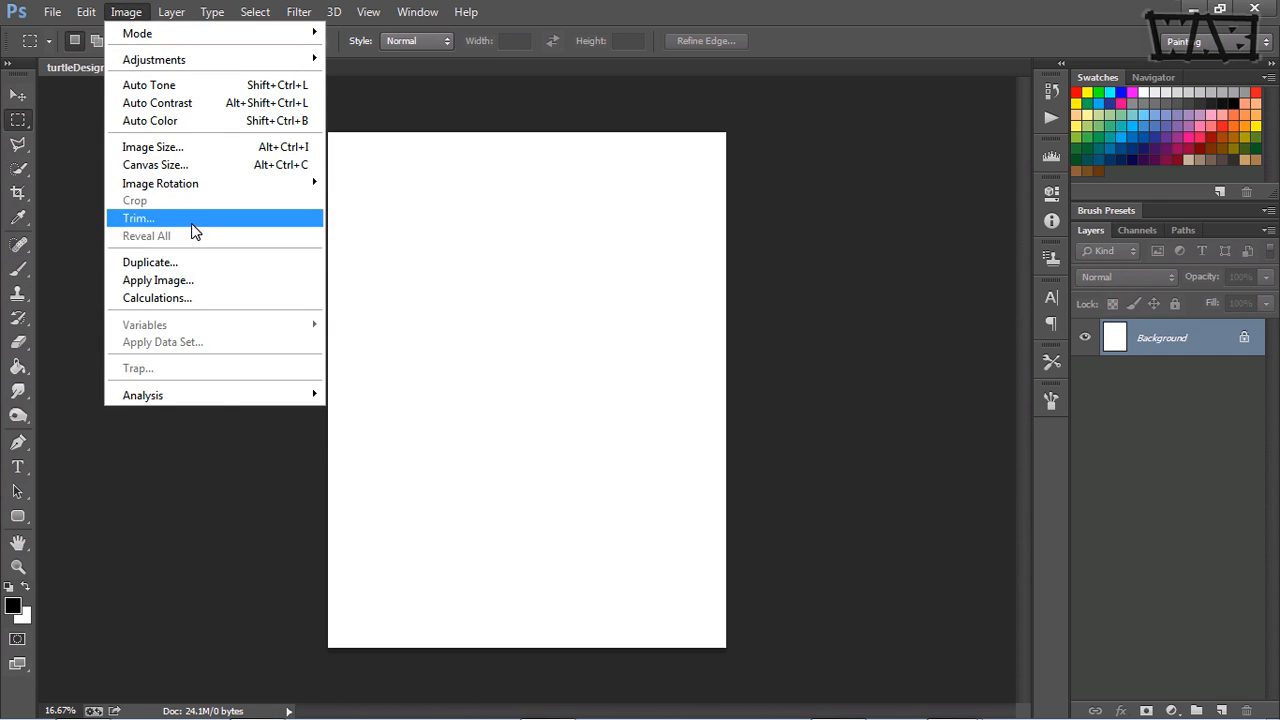
mouse_move(237, 186)
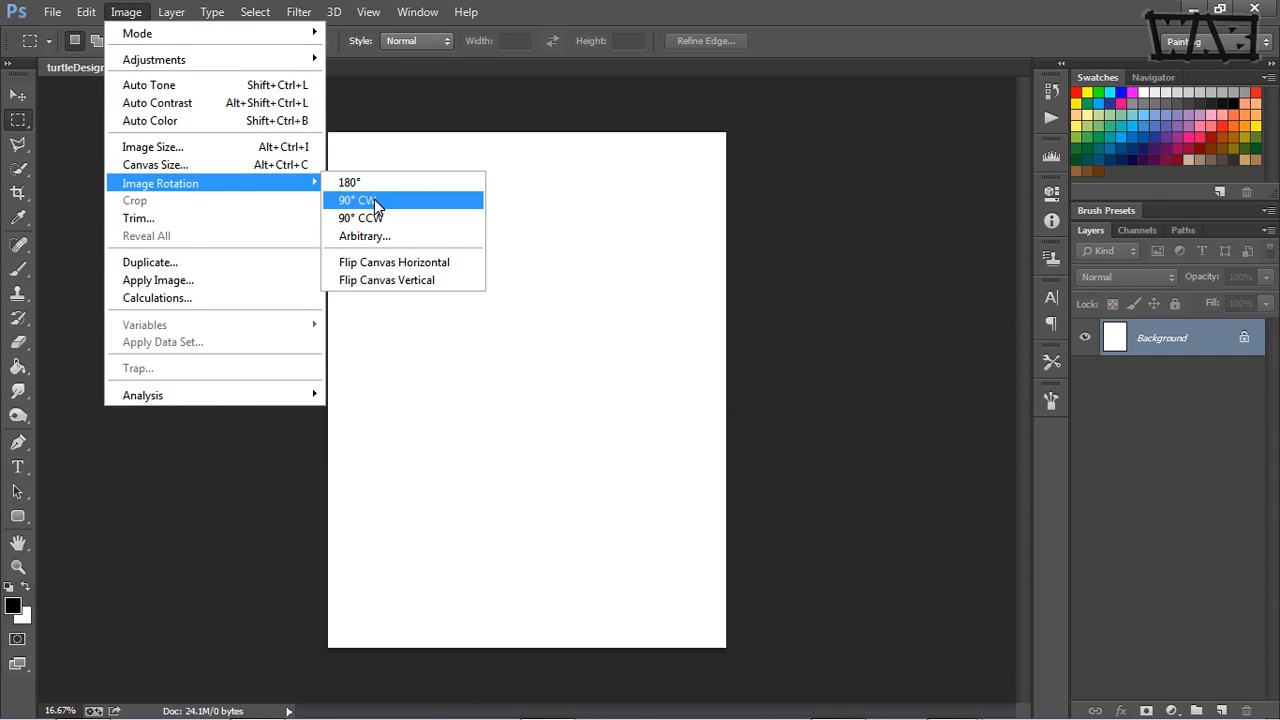
left_click(382, 203)
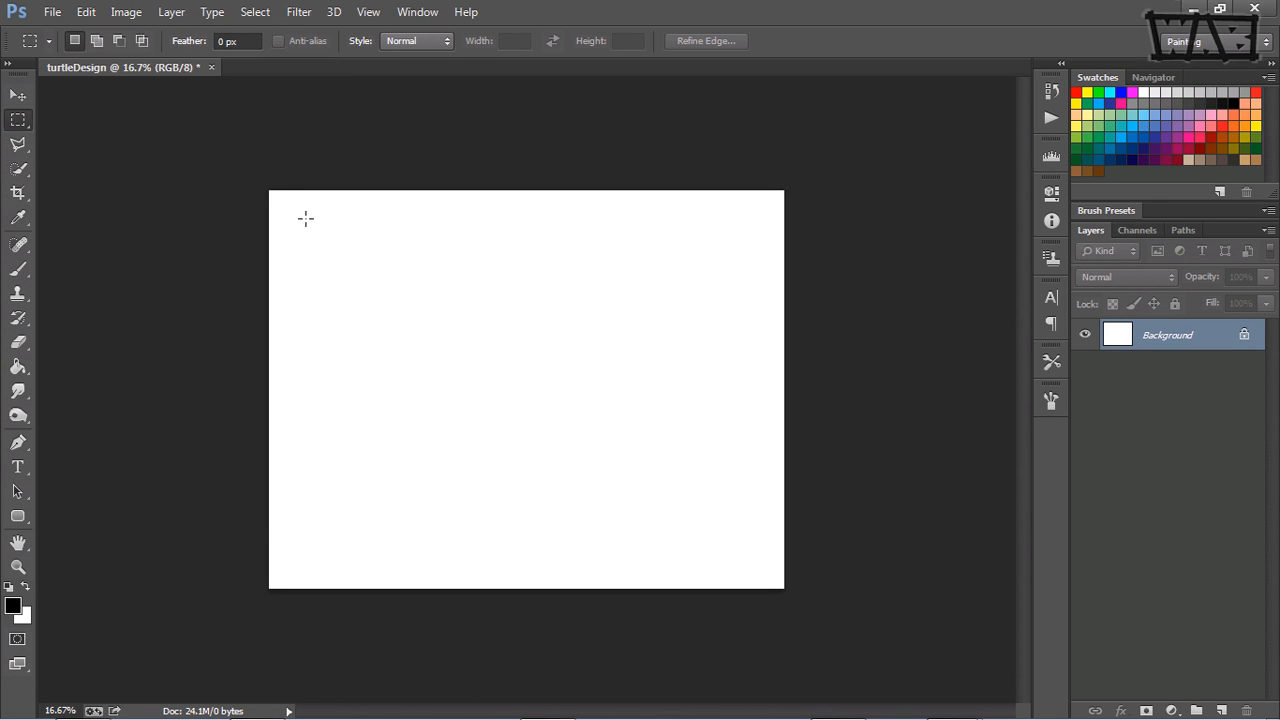
key("ctrl+0")
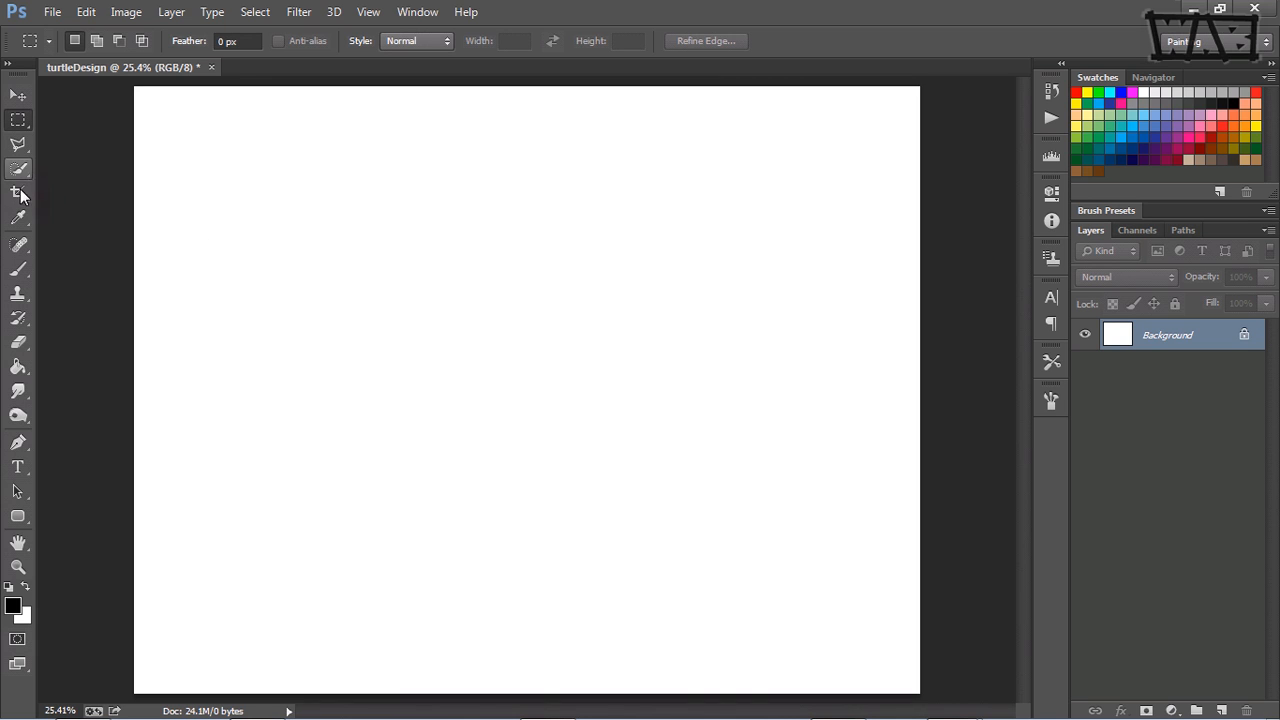
Step: With the canvas shown at thumbnail size (5% zoom), add a new empty layer above the Background
key("v")
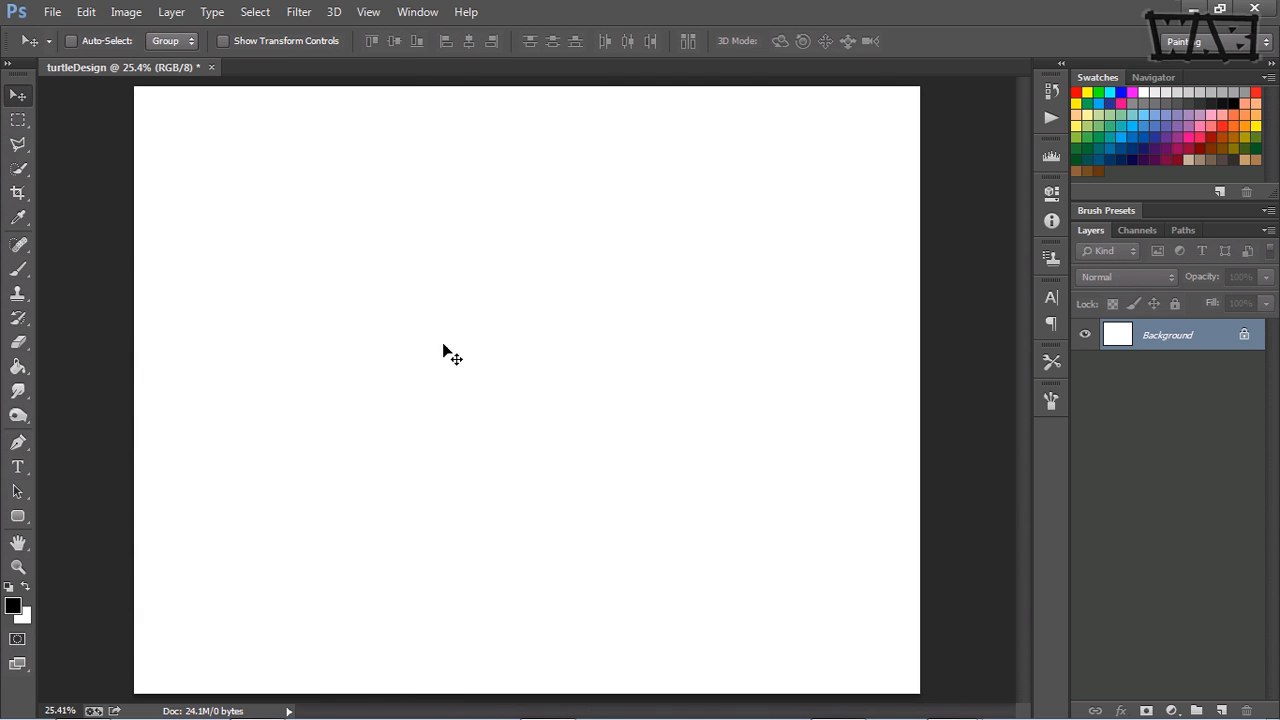
left_click(530, 383, "alt")
left_click(538, 382, "alt")
left_click(536, 382, "alt")
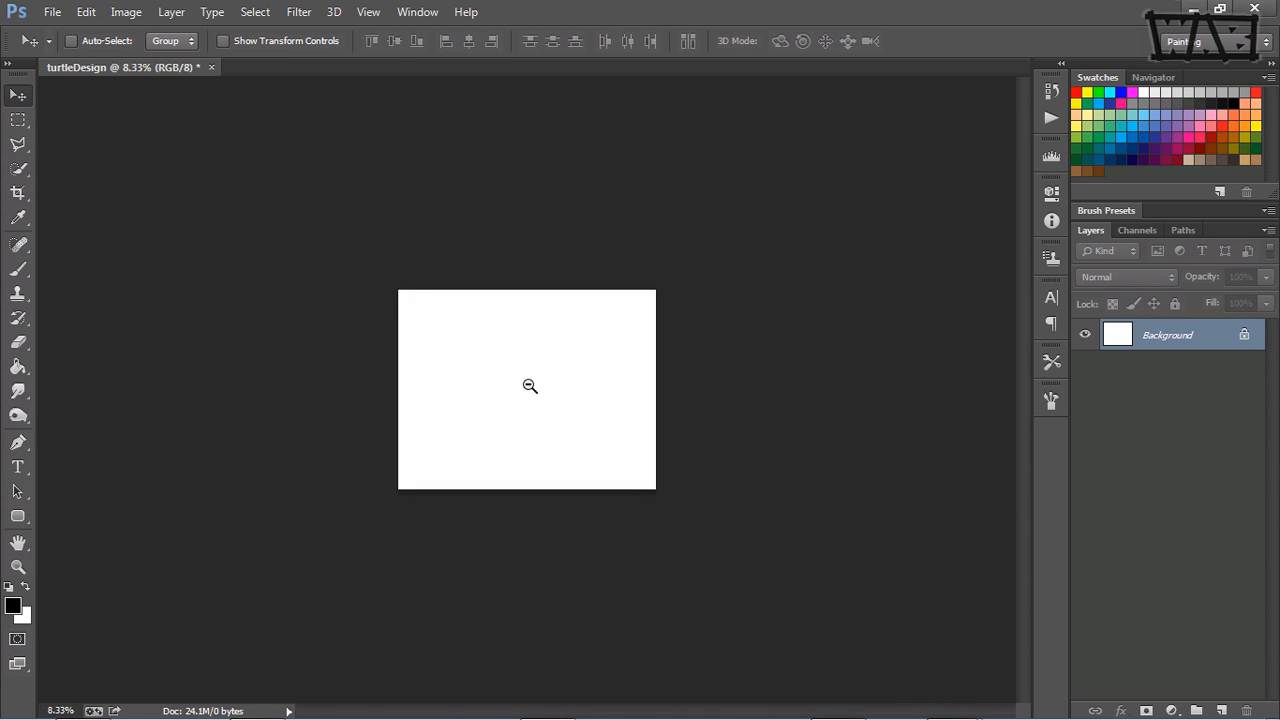
left_click(530, 383, "alt")
left_click(527, 383, "alt")
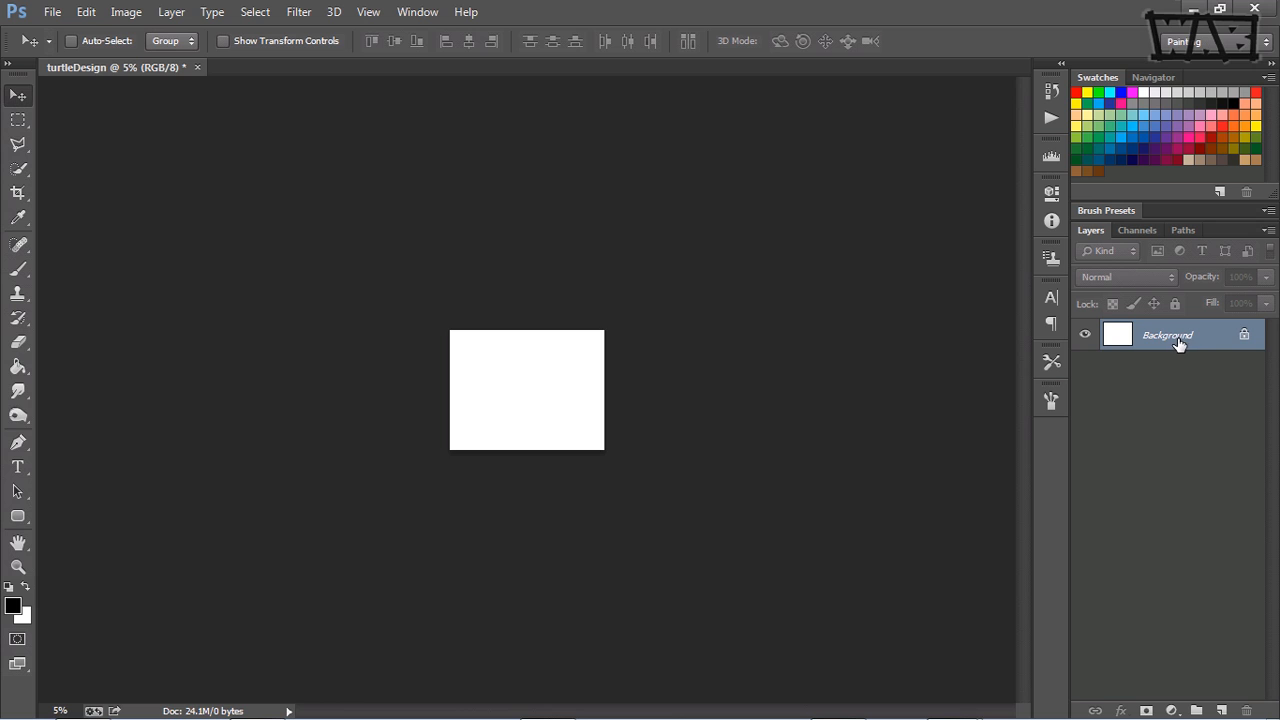
left_click(1221, 710)
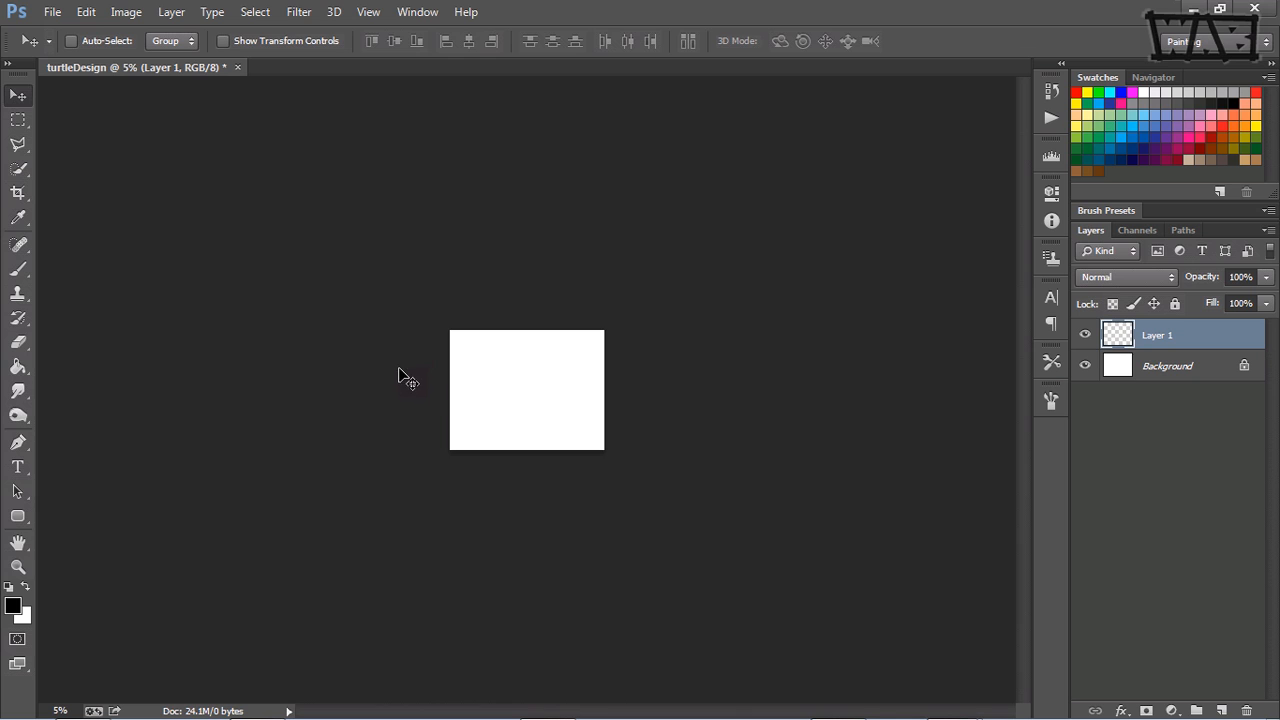
Step: Paint a solid black turtle head and body silhouette on the new layer, using a 500 px brush and then a 250 px brush
key("b")
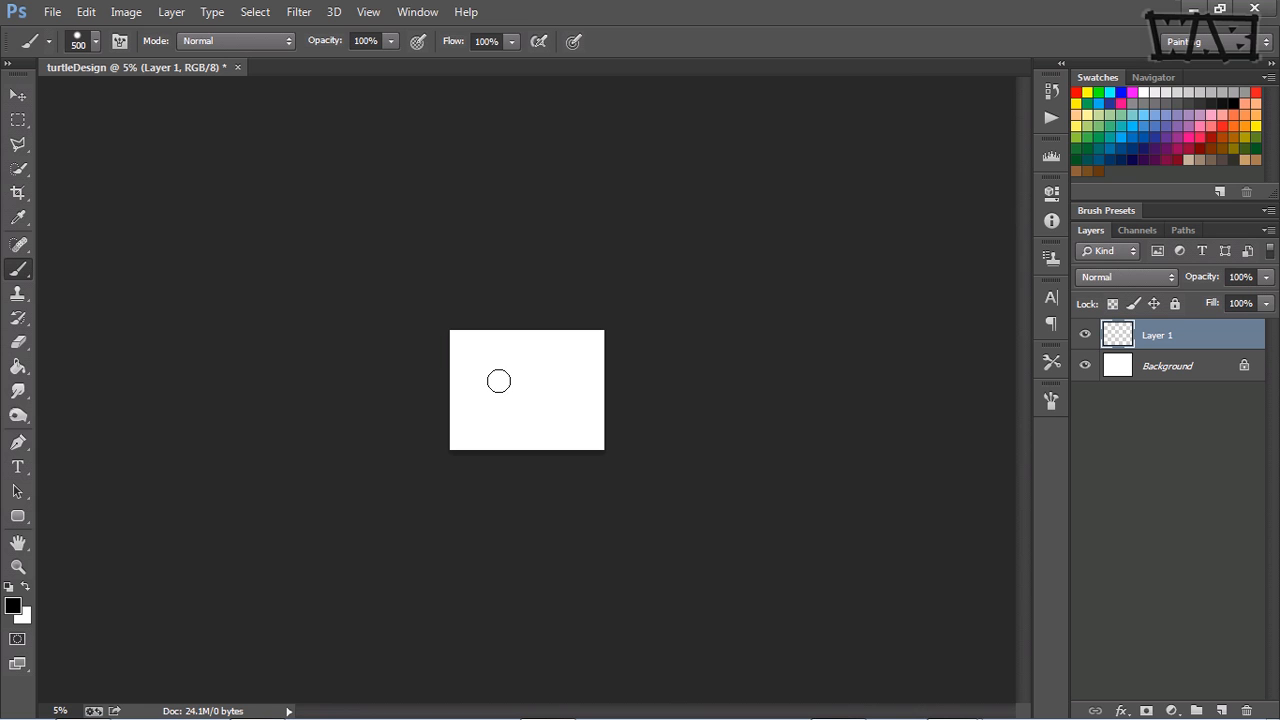
mouse_move(499, 381)
left_mouse_down()
mouse_move(486, 380)
mouse_move(506, 376)
mouse_move(500, 414)
mouse_move(527, 400)
mouse_move(560, 410)
mouse_move(505, 420)
mouse_move(572, 410)
mouse_move(529, 414)
mouse_move(554, 411)
mouse_move(491, 380)
mouse_move(574, 406)
mouse_move(523, 409)
mouse_move(491, 377)
mouse_move(529, 378)
mouse_move(571, 417)
mouse_move(534, 440)
left_mouse_up()
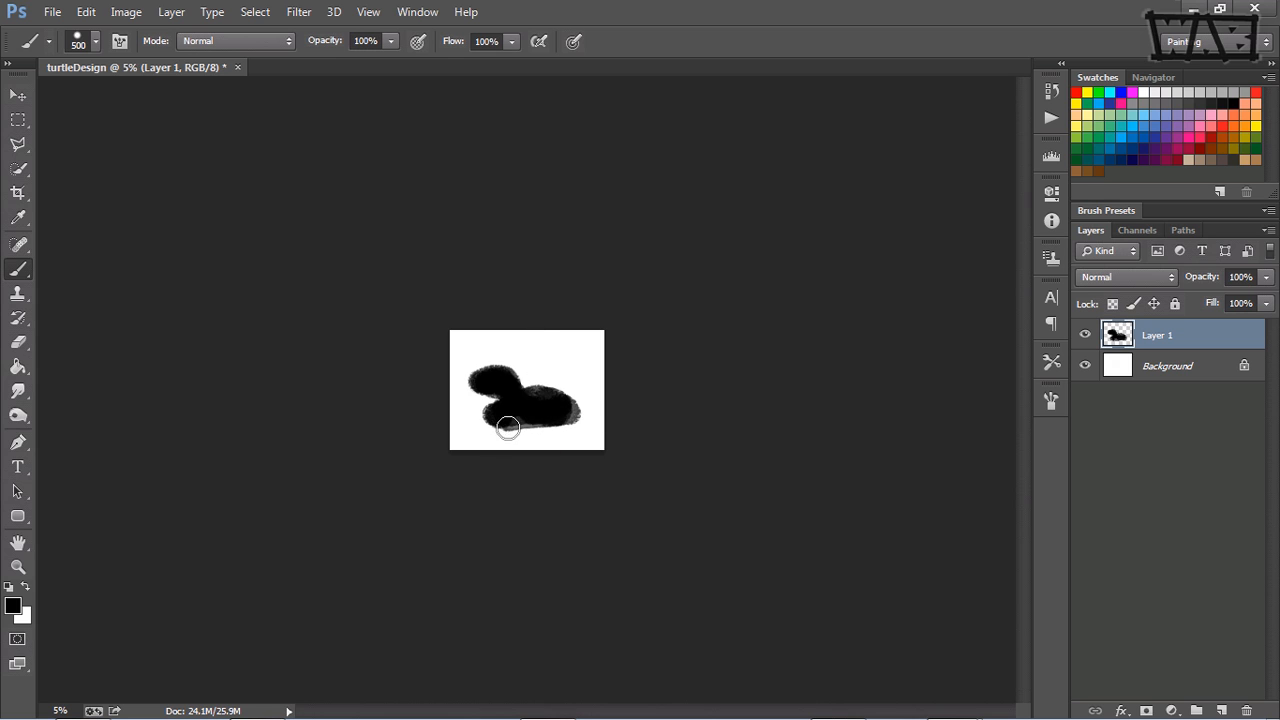
key("bracketleft")
key("bracketleft")
key("bracketleft")
key("bracketleft")
key("bracketleft")
key("bracketleft")
key("bracketleft")
key("bracketleft")
key("bracketleft")
key("bracketleft")
key("bracketright")
key("bracketright")
key("bracketright")
key("bracketright")
key("bracketright")
key("bracketright")
key("bracketright")
key("bracketright")
key("bracketright")
key("bracketleft")
key("bracketleft")
key("bracketleft")
mouse_move(492, 428)
left_mouse_down()
mouse_move(576, 416)
mouse_move(594, 397)
left_mouse_up()
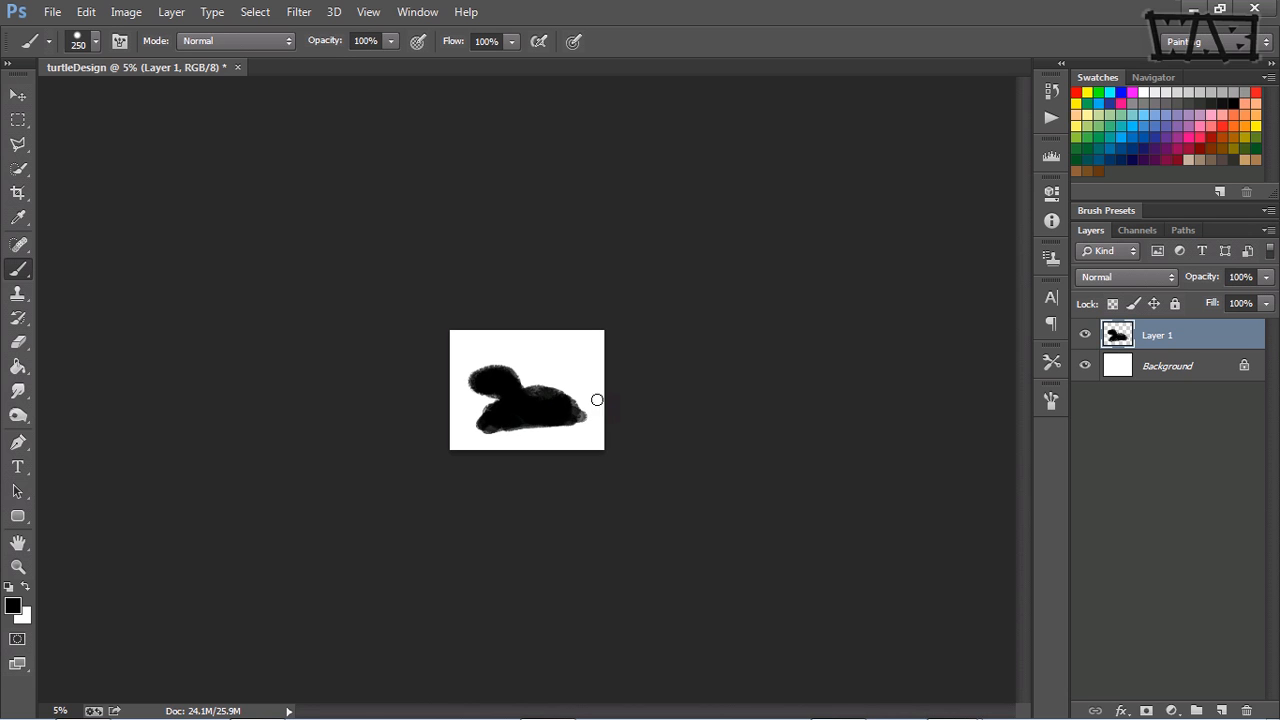
Step: Paint a small pointed tail and four legs with feet onto the turtle silhouette with a smaller brush
key("bracketleft")
key("bracketleft")
key("bracketleft")
left_click_drag(576, 404, 590, 402)
mouse_move(484, 422)
left_mouse_down()
mouse_move(572, 418)
mouse_move(536, 432)
mouse_move(567, 440)
mouse_move(555, 437)
mouse_move(578, 424)
mouse_move(592, 437)
mouse_move(503, 440)
mouse_move(531, 421)
left_mouse_up()
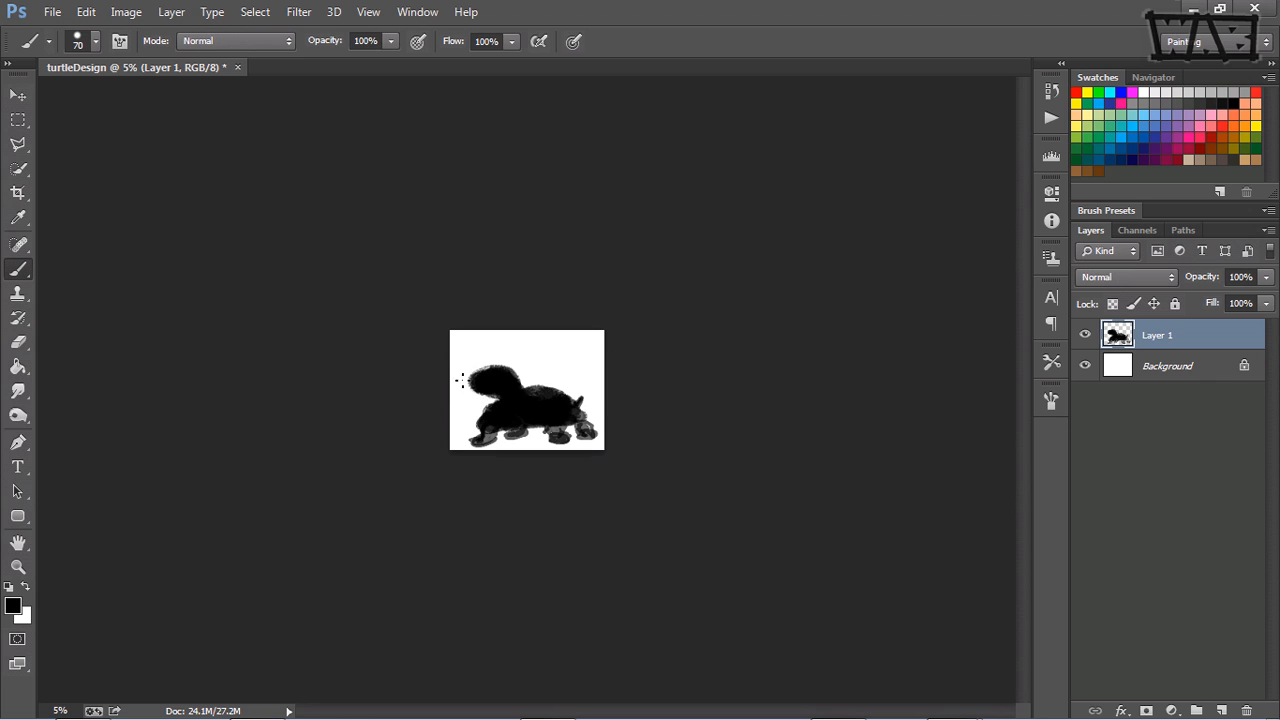
Step: Refine the silhouette's head with a 70 px brush, shaping a beak at the front and building up the top
mouse_move(461, 379)
left_mouse_down()
mouse_move(480, 370)
mouse_move(463, 377)
left_mouse_up()
left_click_drag(474, 379, 471, 391)
left_click_drag(502, 366, 484, 372)
Step: Fade the silhouette layer to 22% opacity, with a newly added empty layer active above it
left_click(1222, 710)
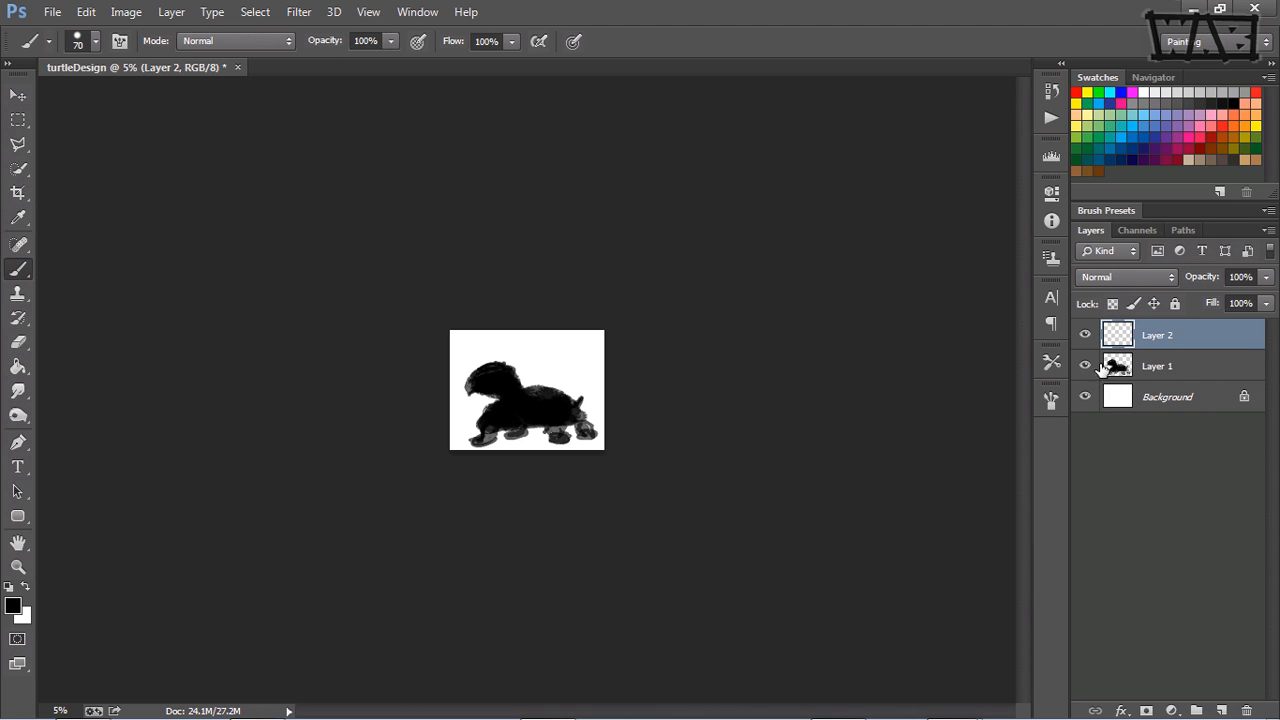
left_click(1163, 366)
left_click(1266, 277)
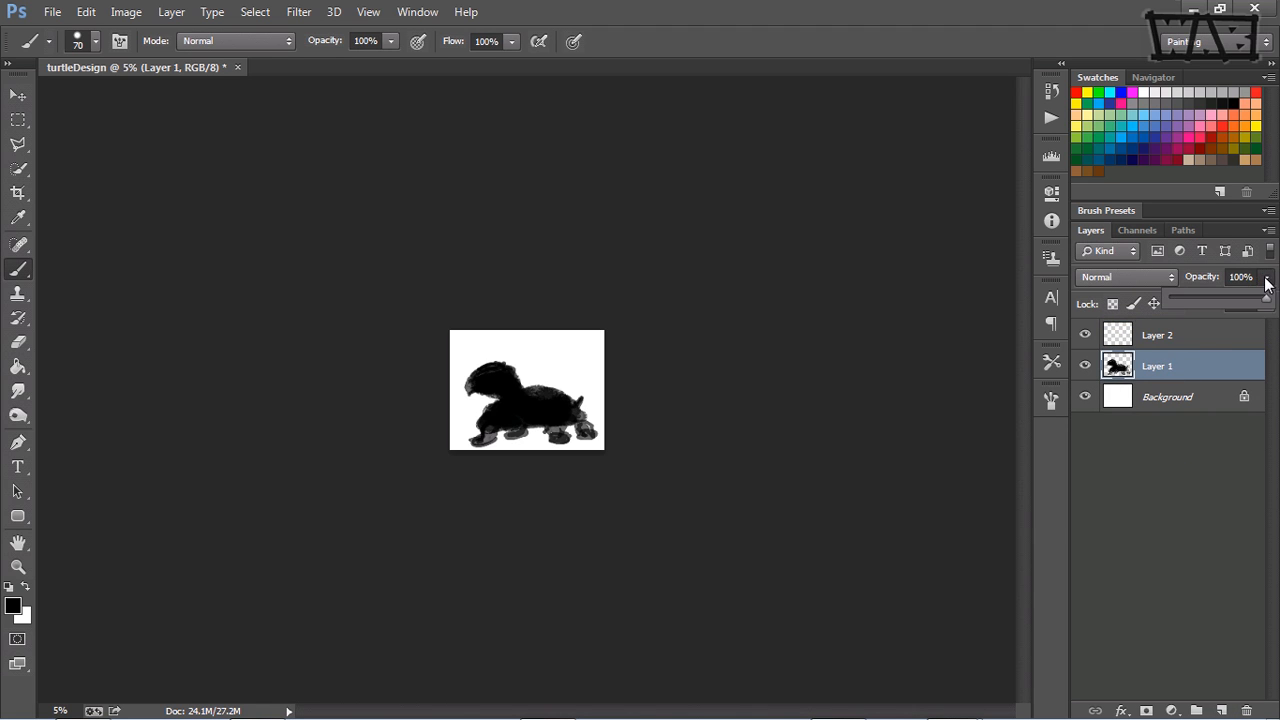
left_click_drag(1262, 298, 1191, 297)
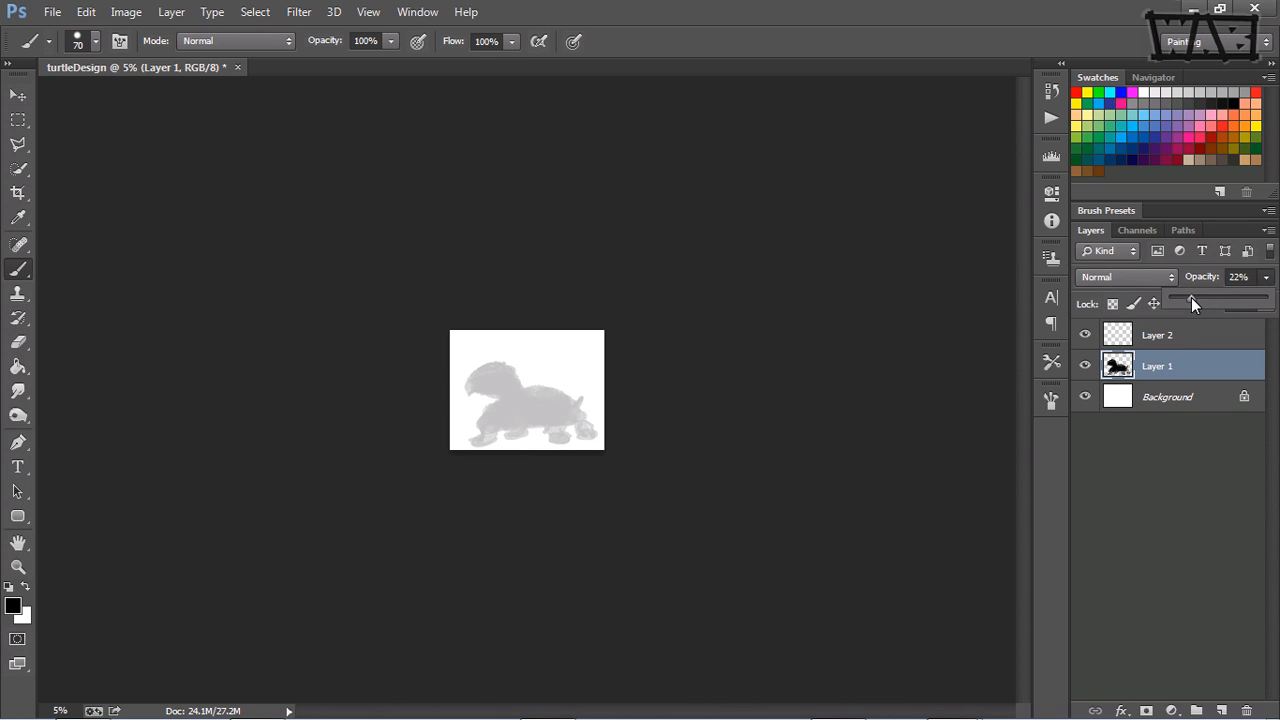
left_click(1178, 340)
left_click(1176, 338)
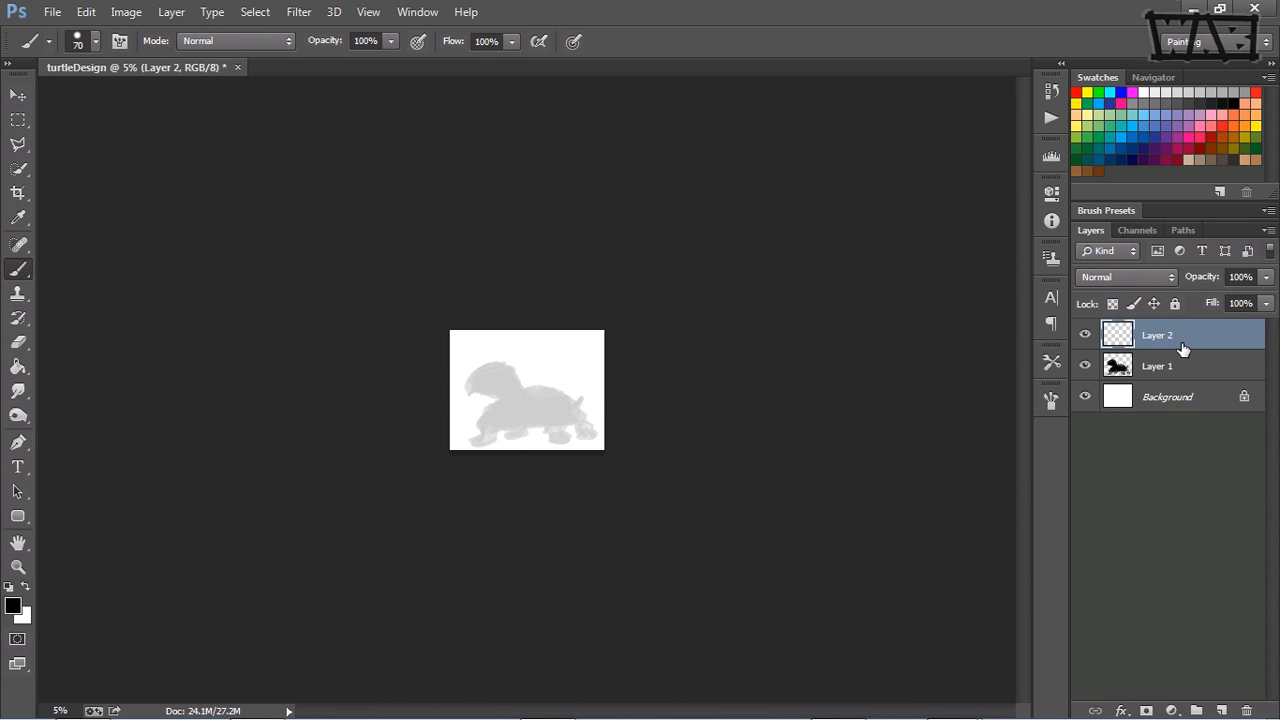
Step: Try a brush stroke along the front of the turtle's head on the empty layer at 16.67% zoom
left_click(507, 391, "ctrl")
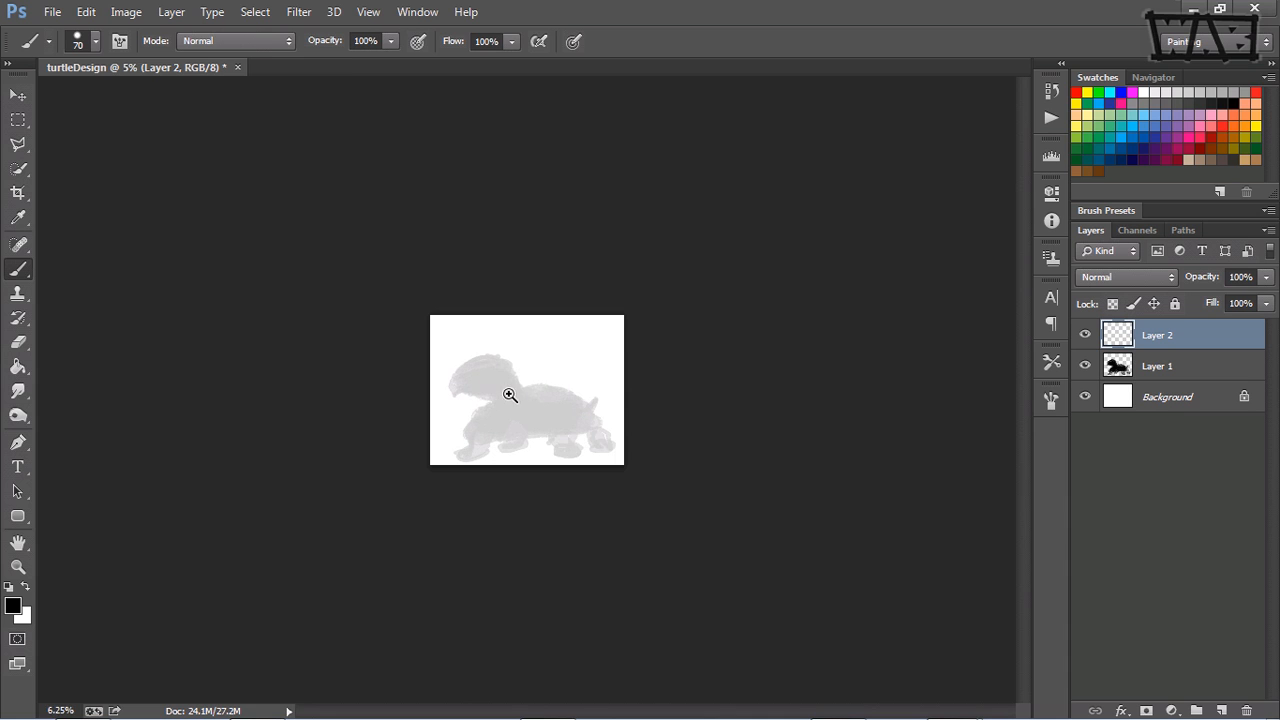
left_click(528, 402, "ctrl")
left_click(529, 403, "ctrl")
left_click(529, 403, "ctrl")
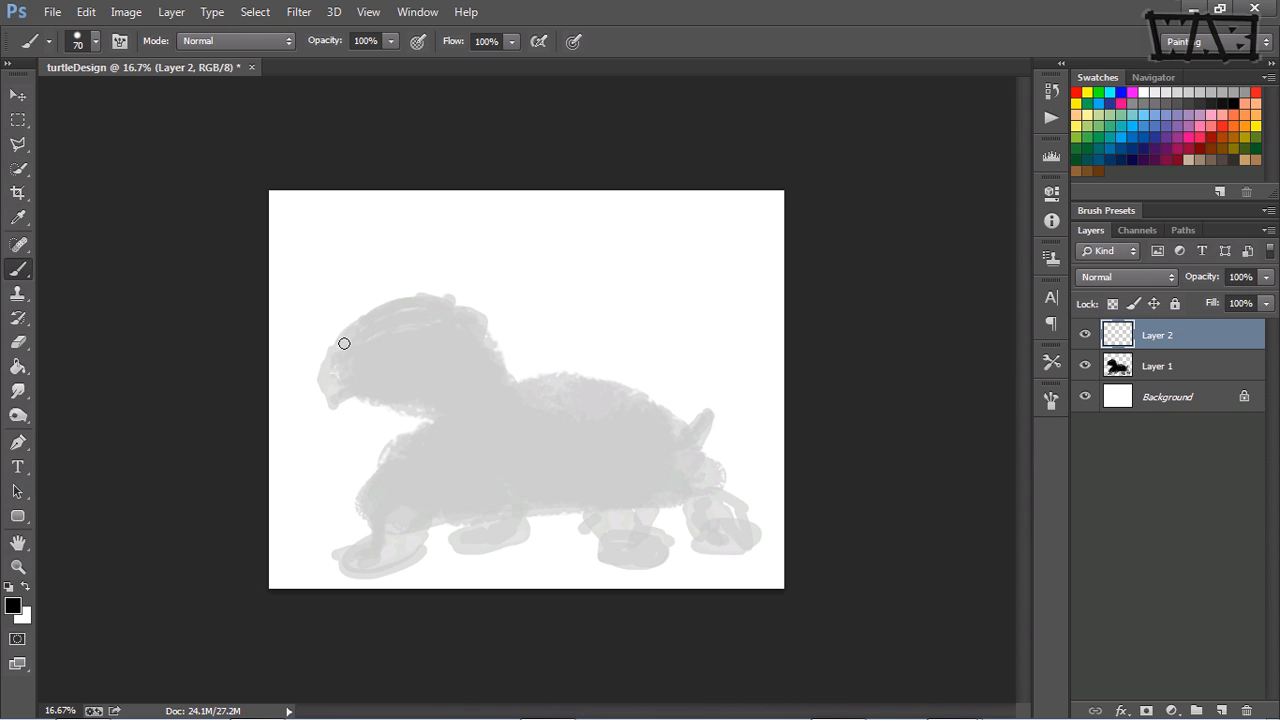
left_click_drag(343, 340, 321, 378)
Step: Turn on Shape Dynamics and turn off Dual Brush in the brush settings
left_click(1050, 400)
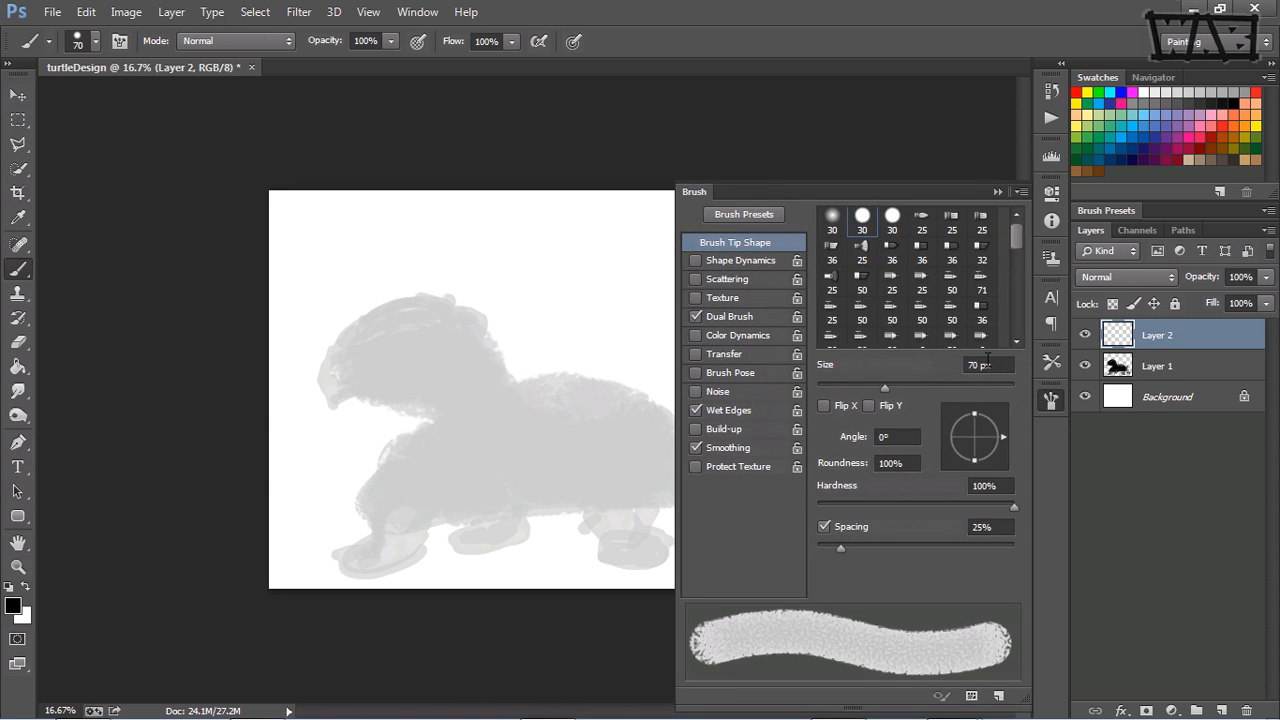
left_click(727, 260)
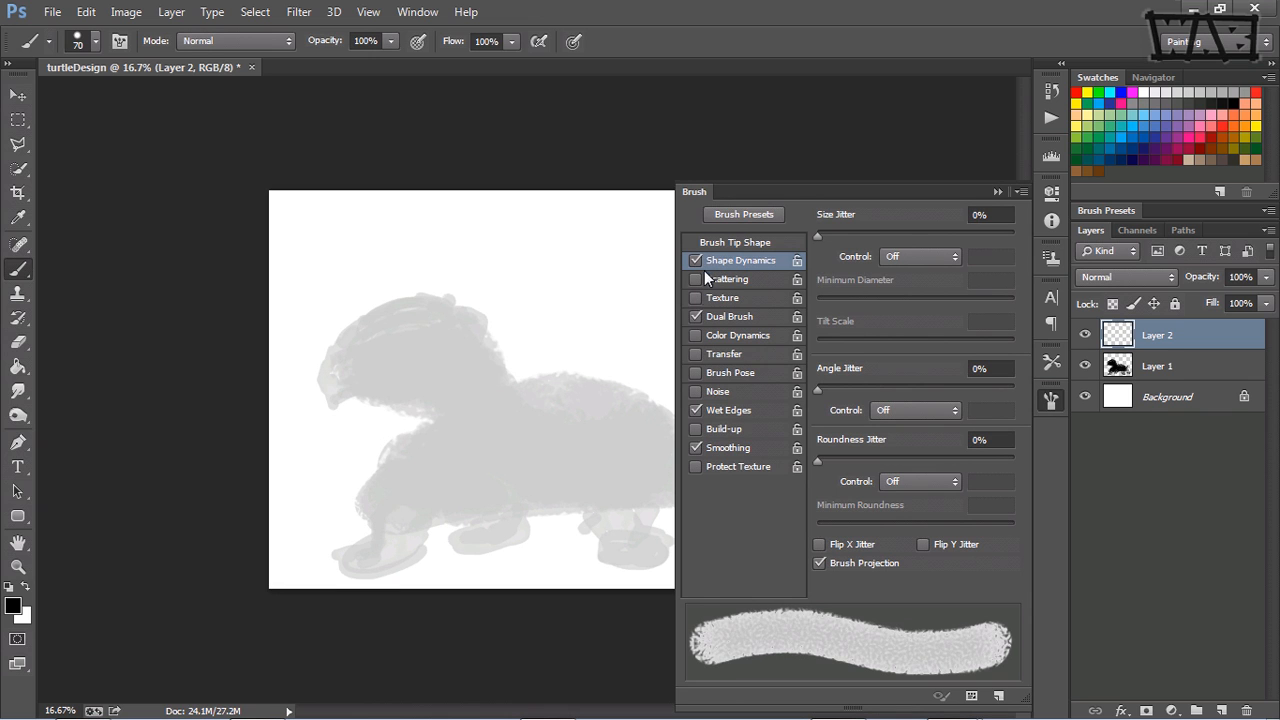
left_click(695, 316)
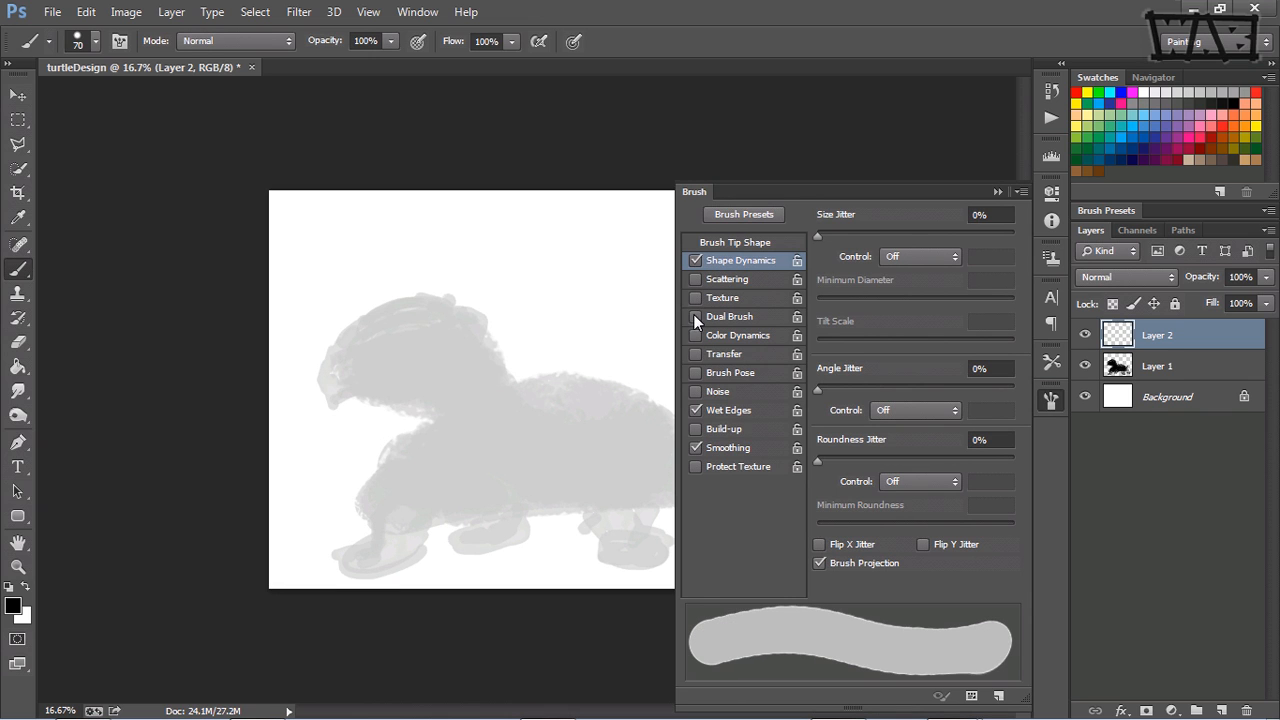
Step: Try the 50 px spatter tip, then switch the brush tip shape to the 25 px Erodible Square
left_click(740, 246)
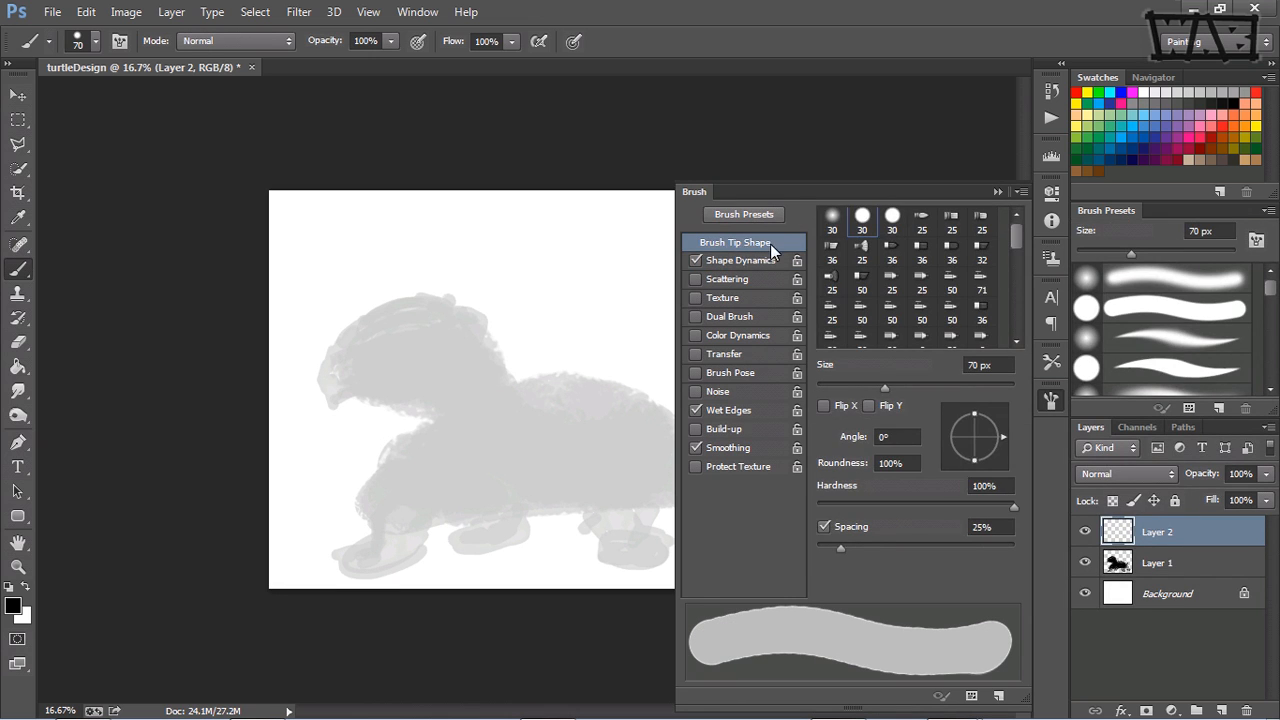
left_click_drag(1015, 237, 1015, 246)
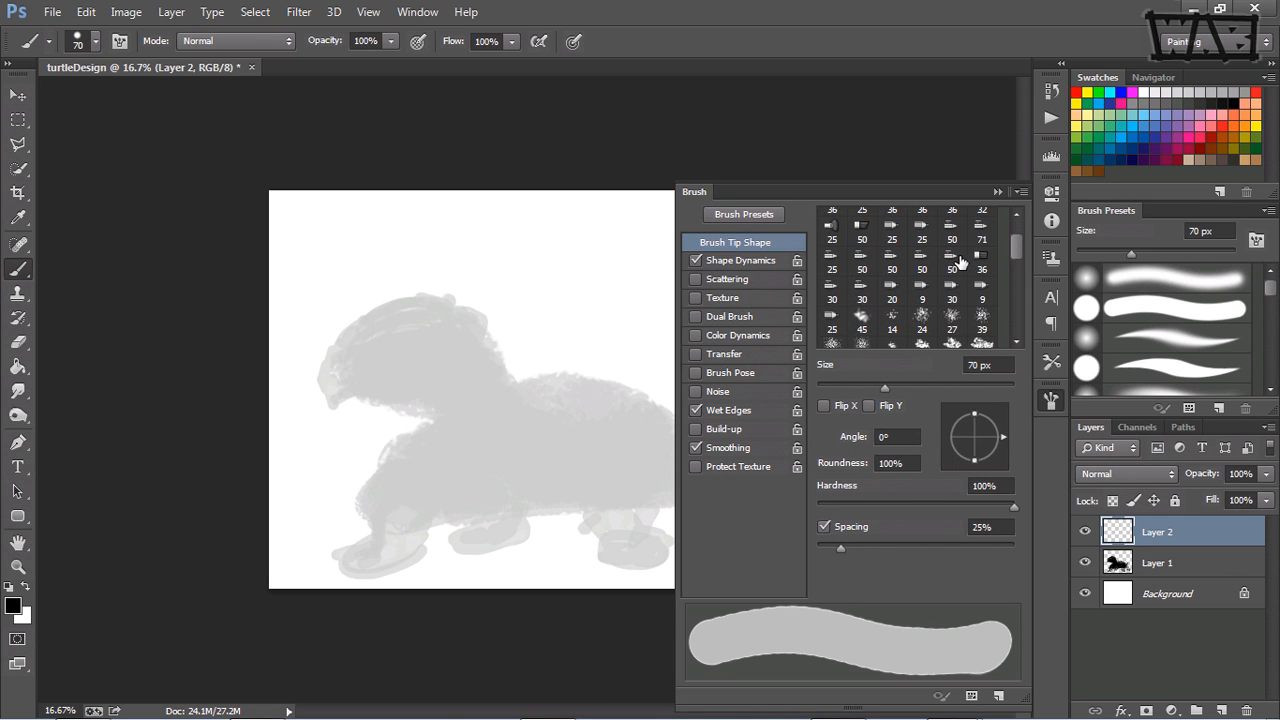
left_click(955, 262)
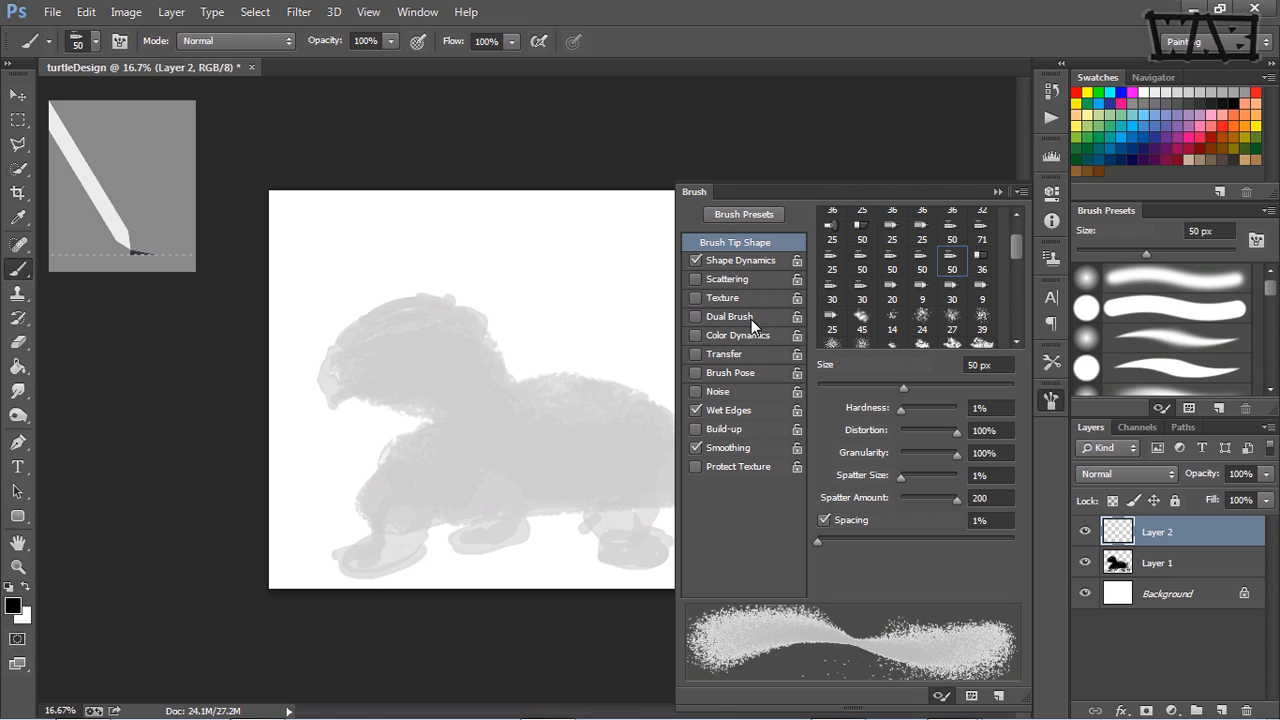
left_click(900, 234)
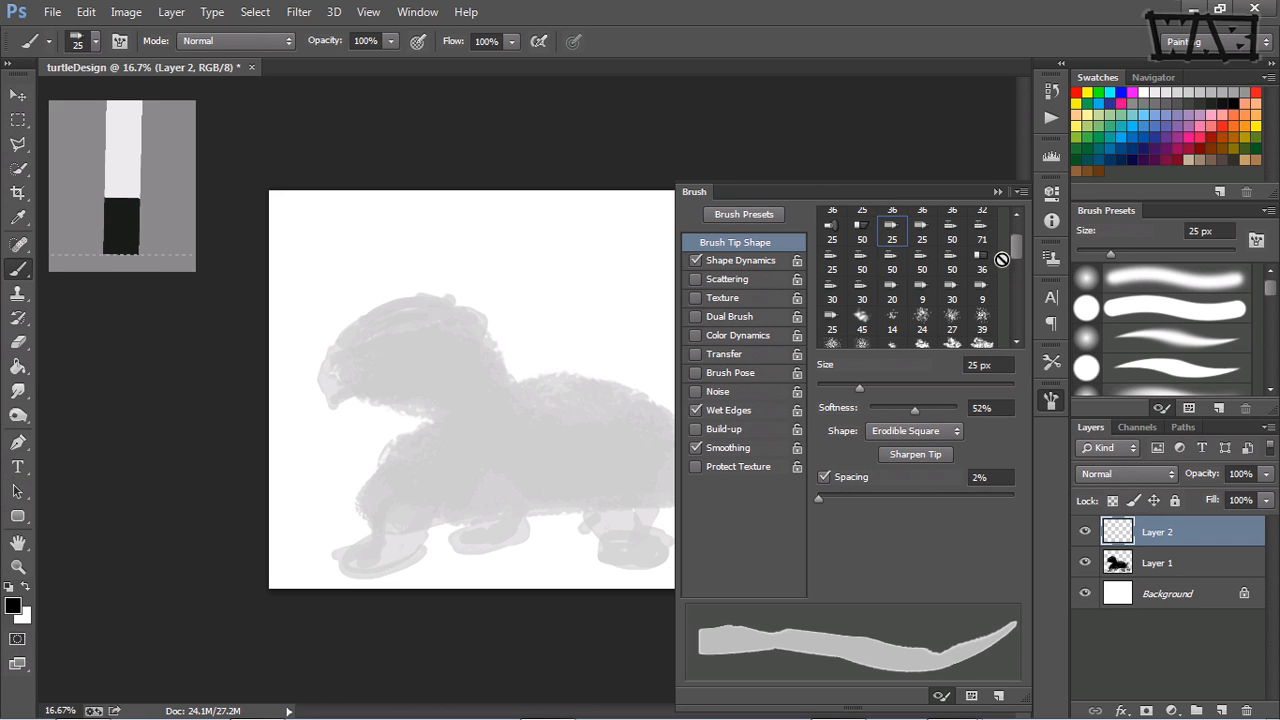
Step: Put away the brush settings and sketch the turtle's beak, the top of its head and the front of its neck over the silhouette
left_click_drag(1017, 251, 1020, 236)
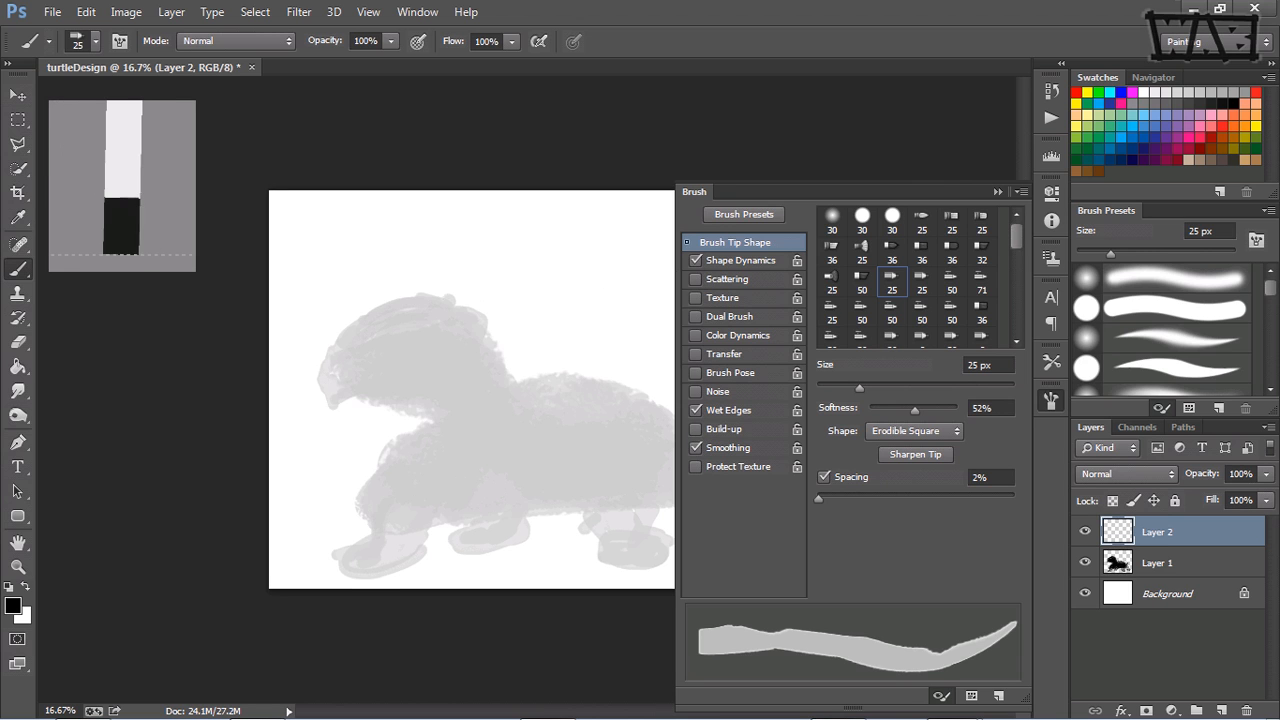
left_click(992, 191)
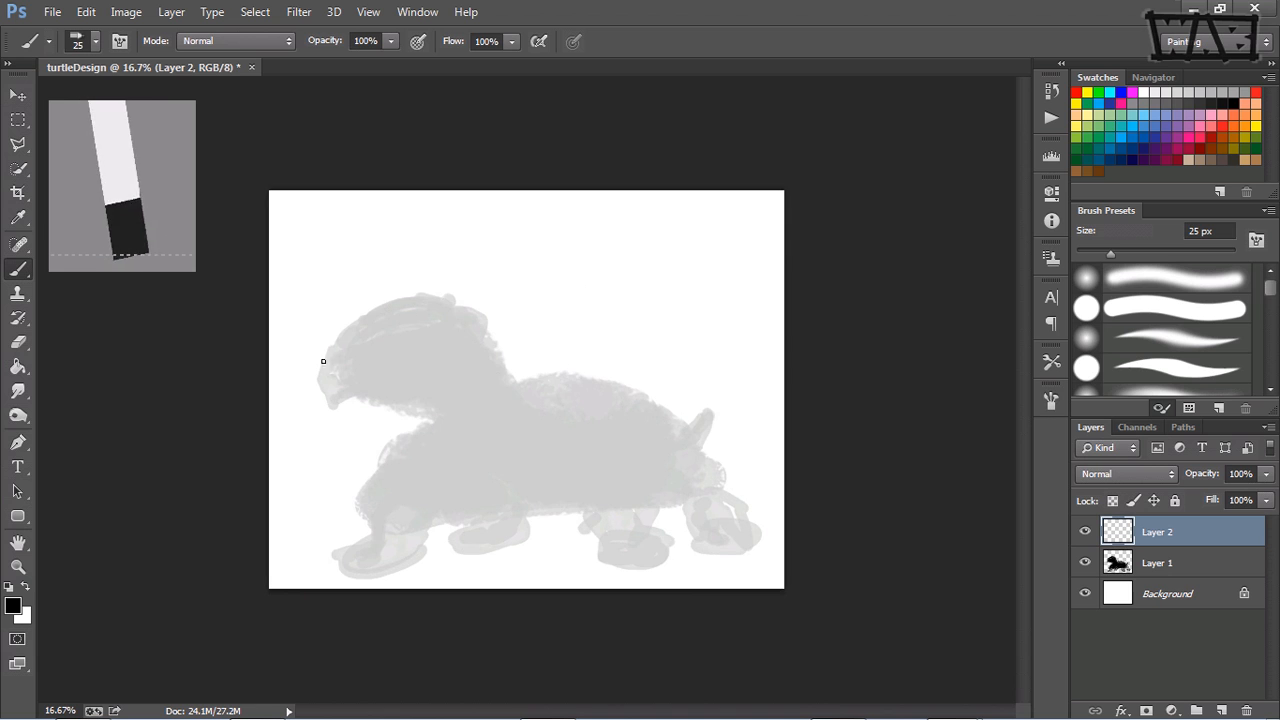
mouse_move(340, 359)
left_mouse_down()
mouse_move(351, 387)
mouse_move(324, 383)
mouse_move(337, 357)
mouse_move(326, 377)
left_mouse_up()
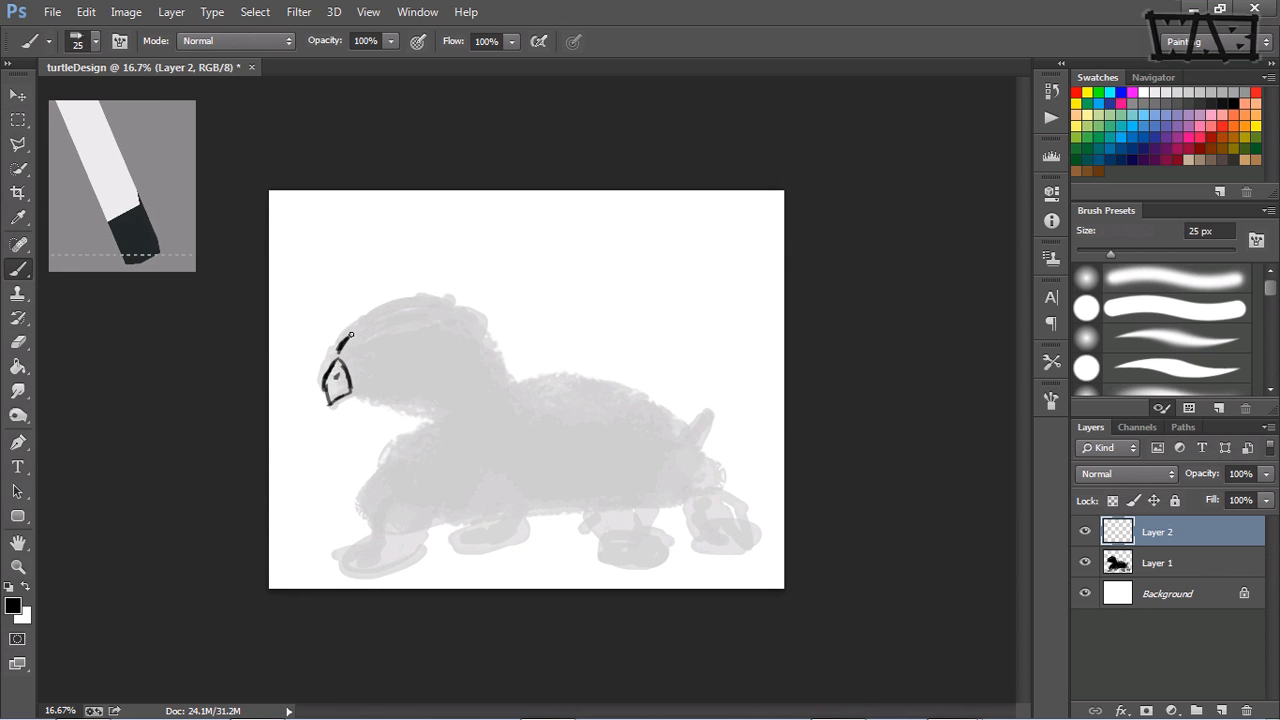
mouse_move(351, 335)
left_mouse_down()
mouse_move(386, 313)
mouse_move(369, 316)
mouse_move(377, 307)
mouse_move(426, 302)
mouse_move(486, 334)
mouse_move(477, 352)
mouse_move(497, 372)
mouse_move(484, 342)
mouse_move(503, 386)
left_mouse_up()
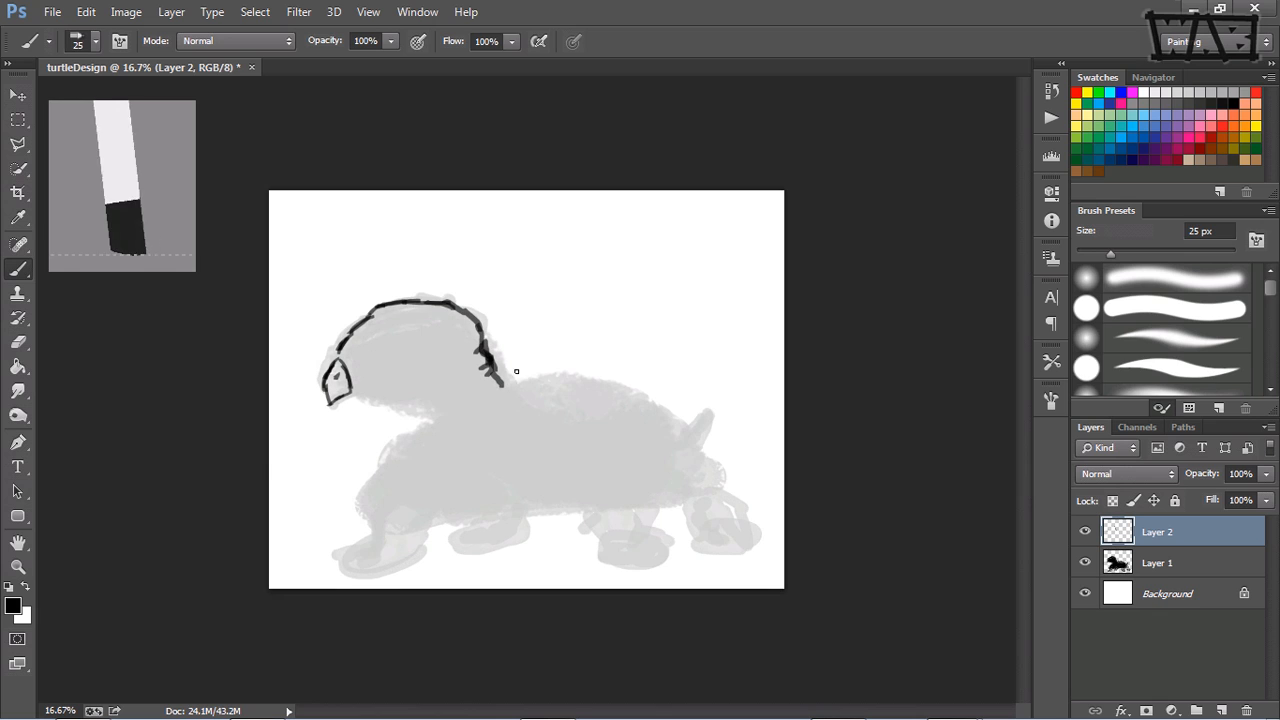
mouse_move(393, 400)
left_mouse_down()
mouse_move(423, 396)
mouse_move(408, 407)
mouse_move(439, 419)
mouse_move(431, 486)
mouse_move(439, 423)
mouse_move(428, 463)
left_mouse_up()
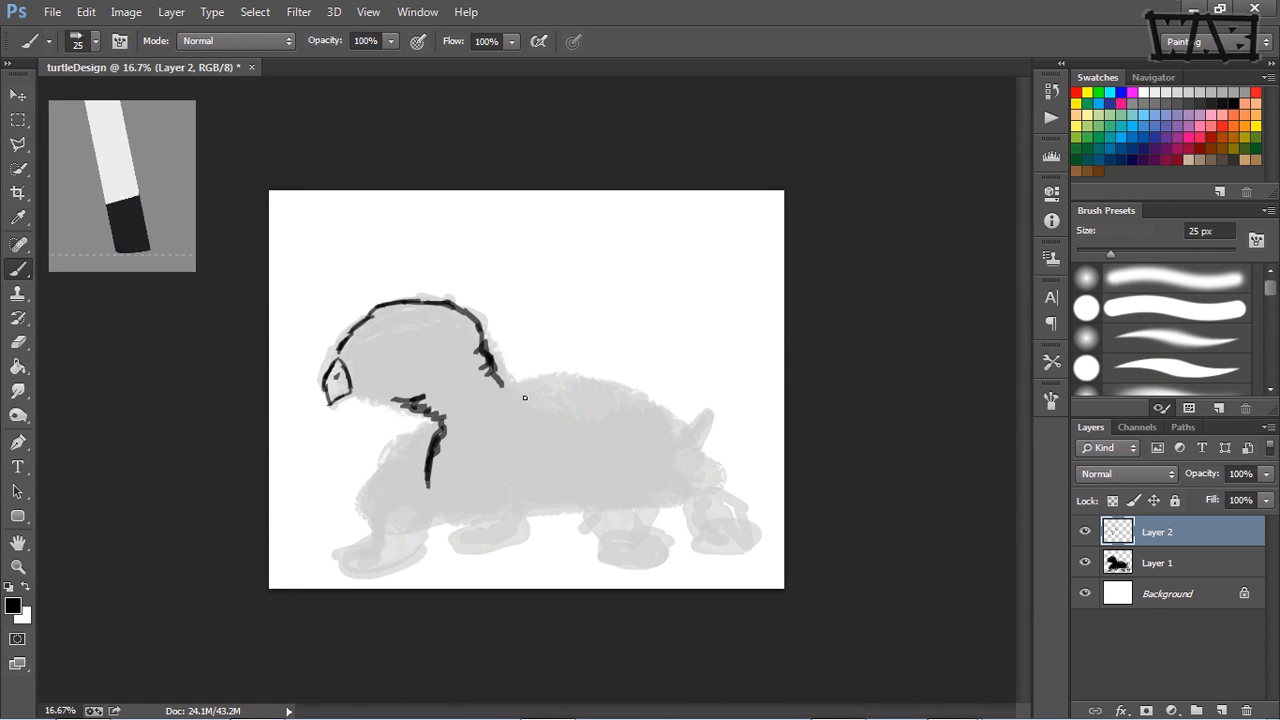
Step: Sketch the outline of the front body section, with a curved back edge and a base line beneath it
mouse_move(498, 388)
left_mouse_down()
mouse_move(553, 402)
mouse_move(568, 430)
mouse_move(557, 494)
left_mouse_up()
left_click_drag(569, 448, 569, 494)
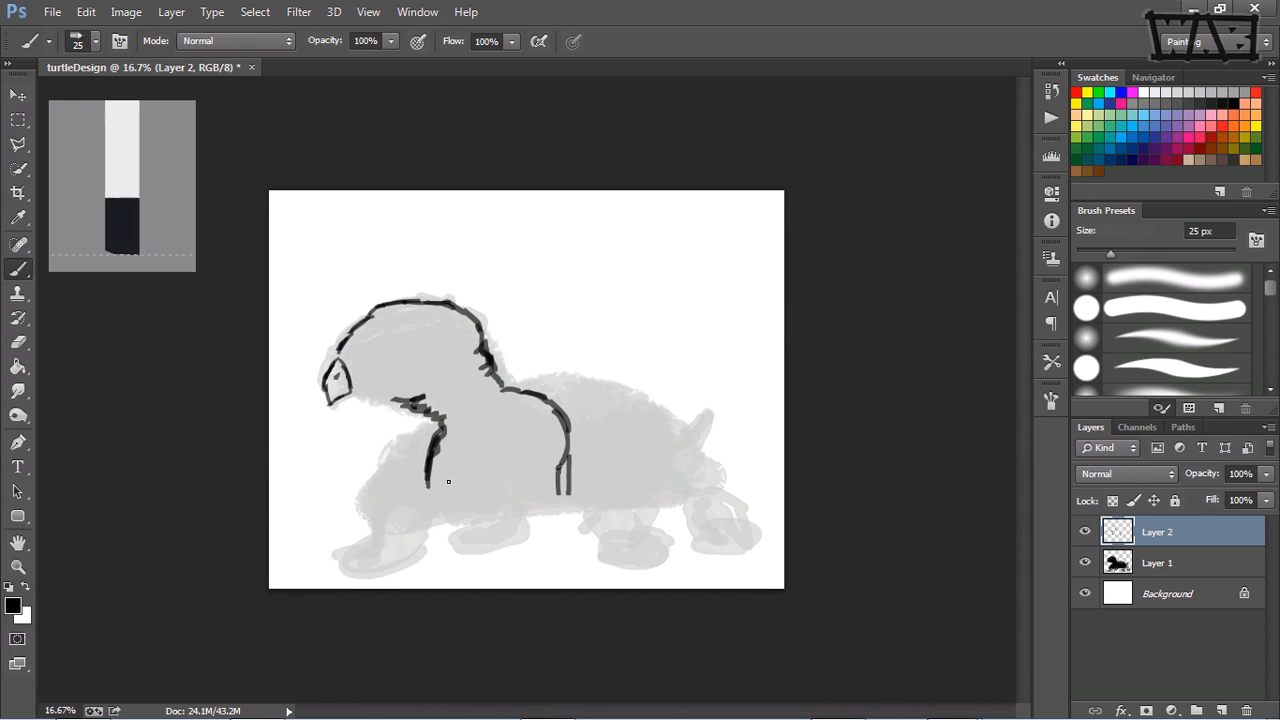
mouse_move(428, 481)
left_mouse_down()
mouse_move(445, 508)
mouse_move(552, 494)
left_mouse_up()
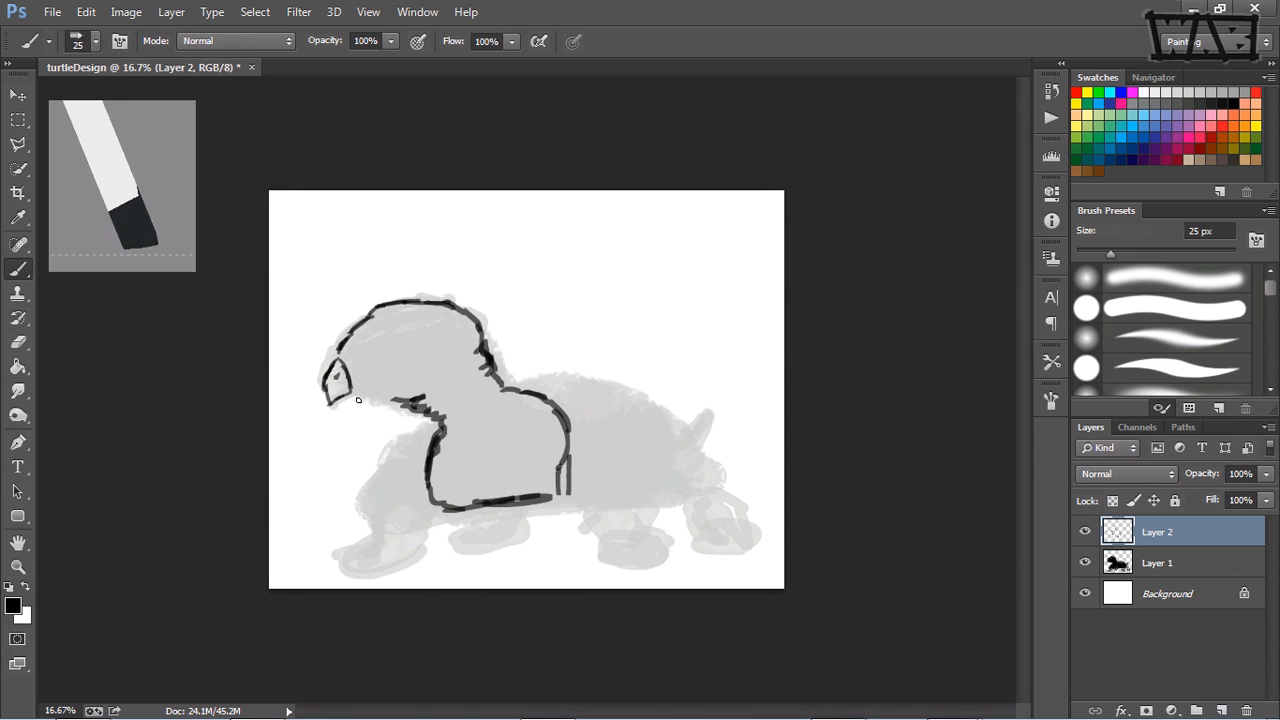
Step: Sketch the turtle's jawline, eye and mouth
left_click_drag(358, 391, 414, 398)
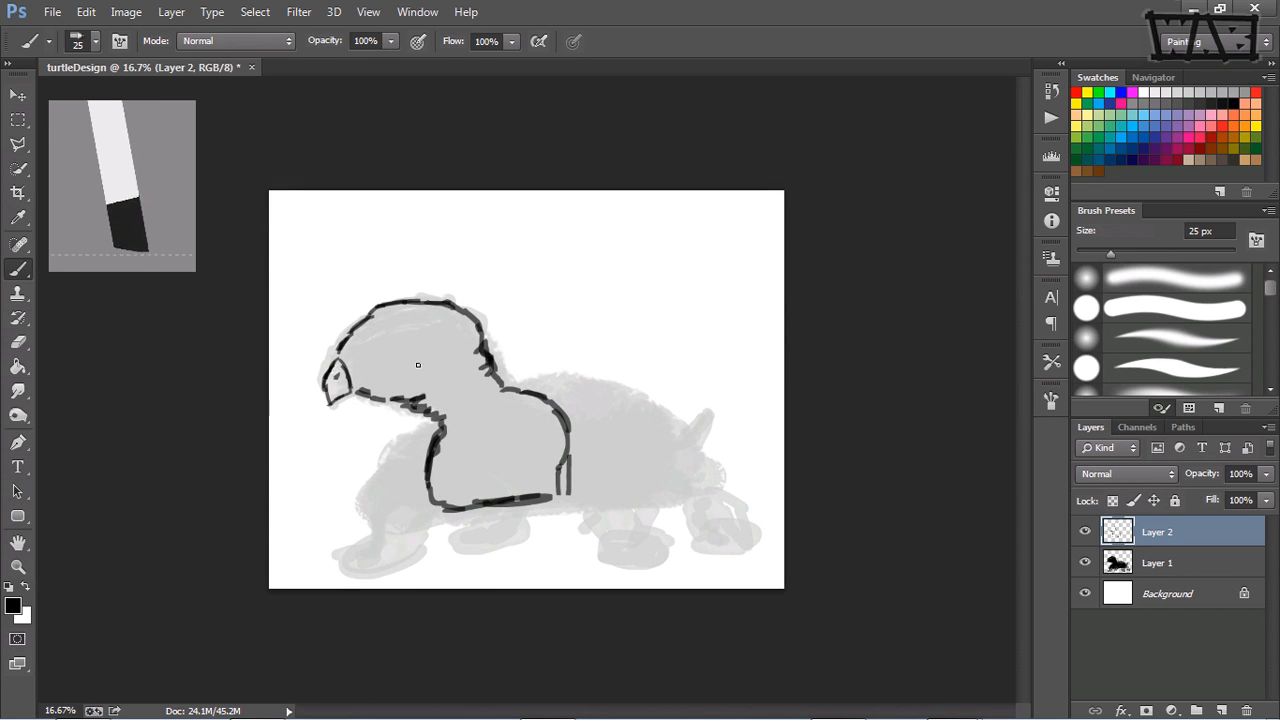
mouse_move(403, 331)
left_mouse_down()
mouse_move(393, 338)
mouse_move(410, 333)
left_mouse_up()
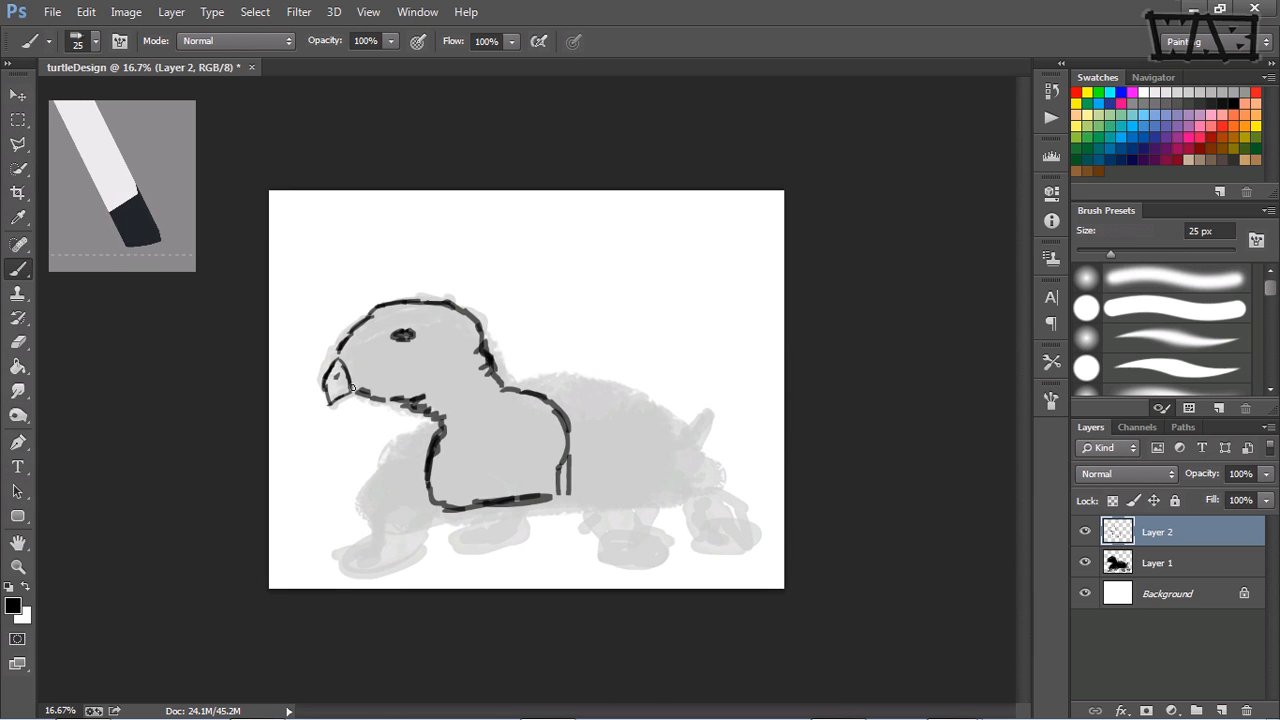
left_click_drag(352, 387, 413, 383)
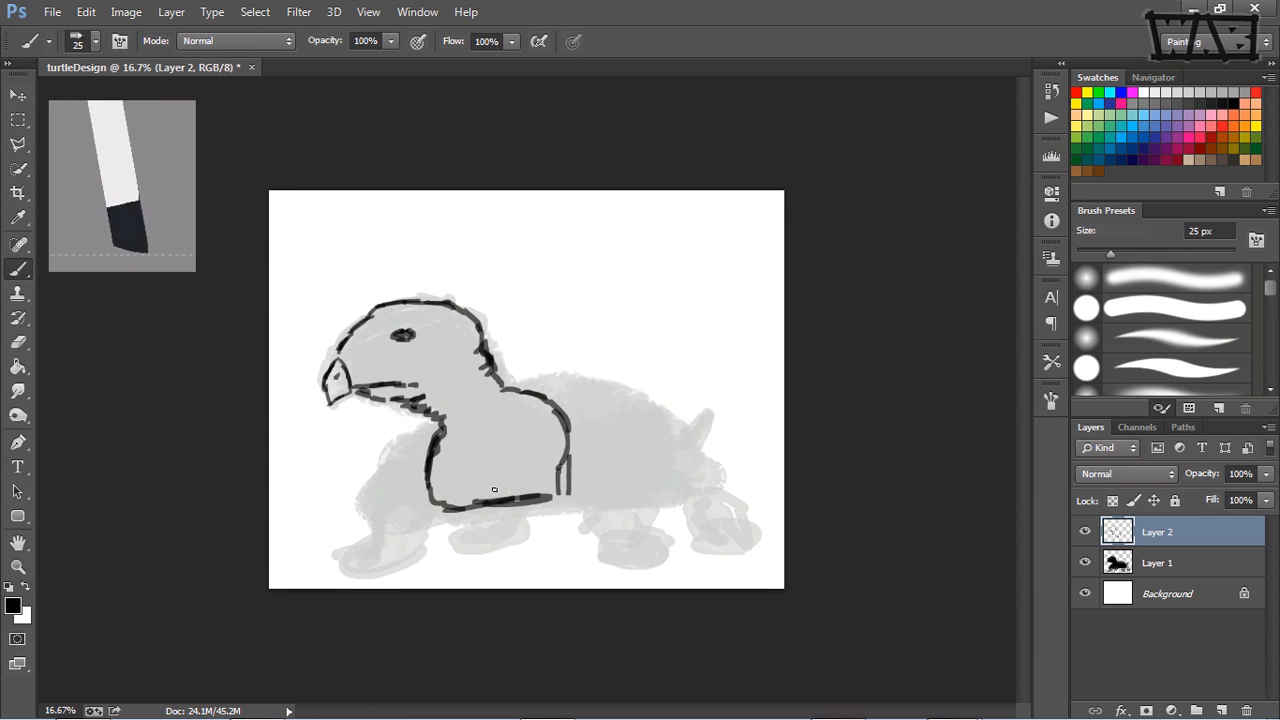
Step: Sketch the front shell flap, the shell's lower rim with an arch above the hind leg, and the domed back
mouse_move(439, 517)
left_mouse_down()
mouse_move(442, 496)
mouse_move(369, 494)
mouse_move(362, 510)
mouse_move(390, 513)
left_mouse_up()
left_click_drag(405, 509, 500, 505)
mouse_move(370, 505)
left_mouse_down()
mouse_move(436, 425)
mouse_move(380, 472)
left_mouse_up()
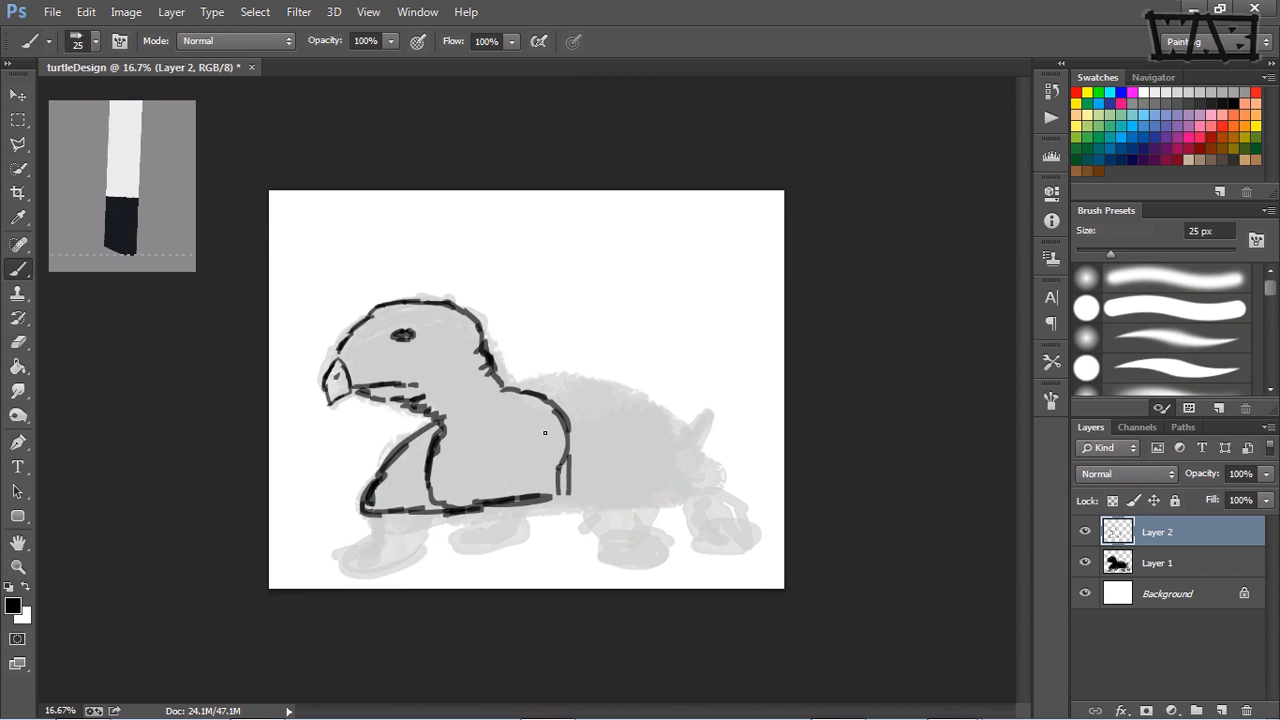
mouse_move(445, 448)
left_mouse_down()
mouse_move(440, 490)
mouse_move(460, 492)
left_mouse_up()
mouse_move(512, 396)
left_mouse_down()
mouse_move(551, 412)
mouse_move(558, 499)
mouse_move(683, 501)
left_mouse_up()
mouse_move(588, 499)
left_mouse_down()
mouse_move(658, 502)
mouse_move(591, 500)
mouse_move(616, 489)
mouse_move(638, 505)
mouse_move(579, 510)
left_mouse_up()
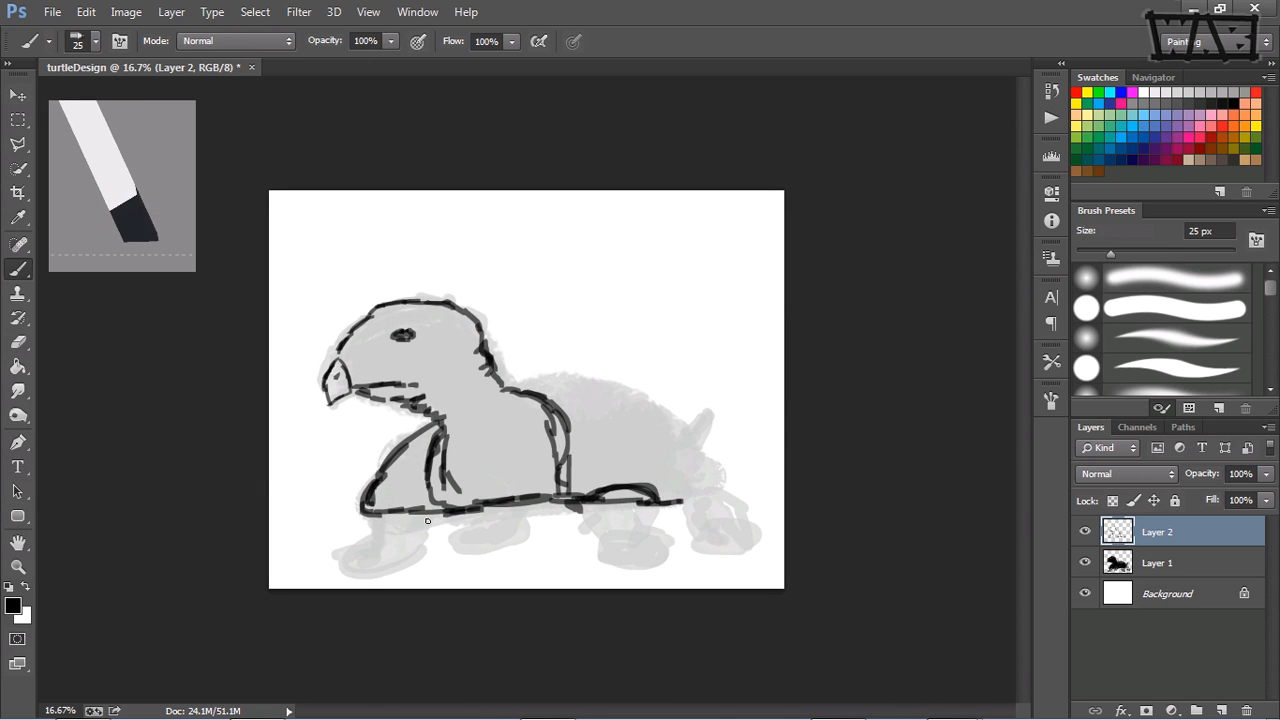
mouse_move(428, 521)
left_mouse_down()
mouse_move(590, 508)
mouse_move(645, 488)
mouse_move(678, 507)
mouse_move(704, 484)
mouse_move(727, 487)
mouse_move(694, 434)
mouse_move(643, 394)
mouse_move(561, 376)
mouse_move(574, 375)
mouse_move(530, 382)
left_mouse_up()
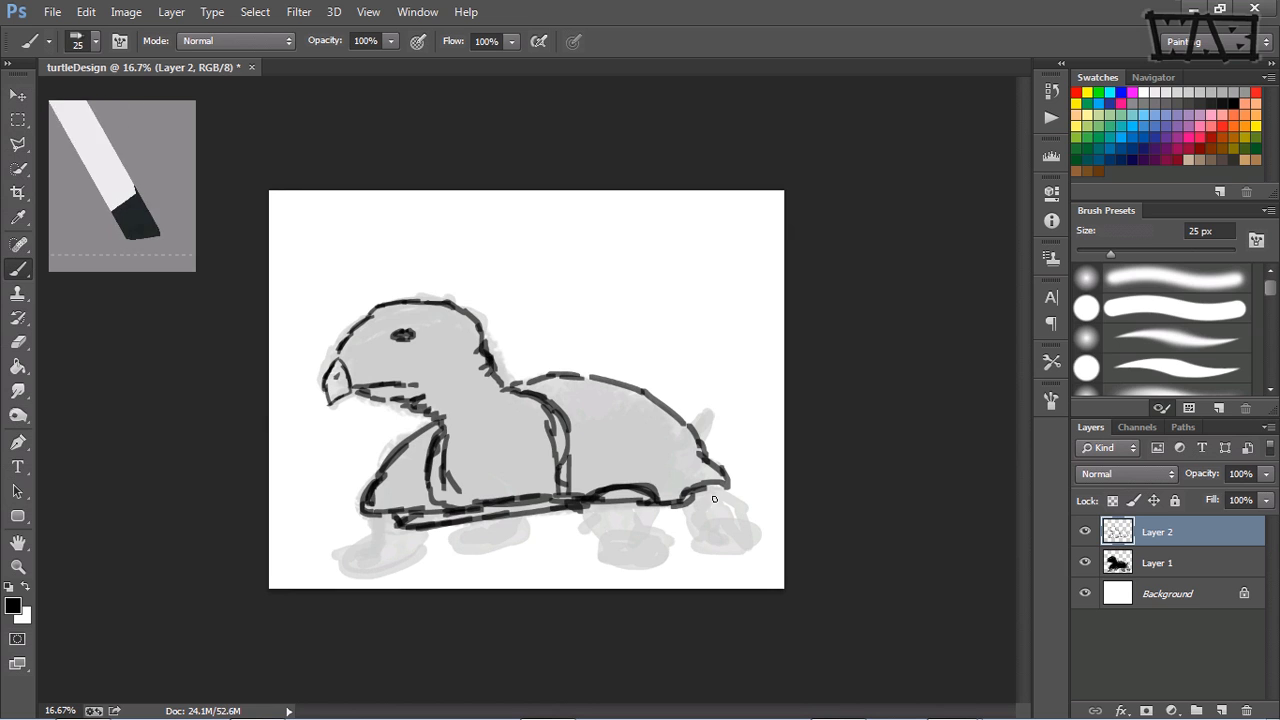
Step: Sketch the turtle's four legs with rounded feet, adding toe marks on the hind feet
mouse_move(683, 505)
left_mouse_down()
mouse_move(703, 536)
mouse_move(684, 541)
mouse_move(692, 549)
mouse_move(754, 542)
mouse_move(731, 516)
mouse_move(705, 524)
mouse_move(725, 488)
left_mouse_up()
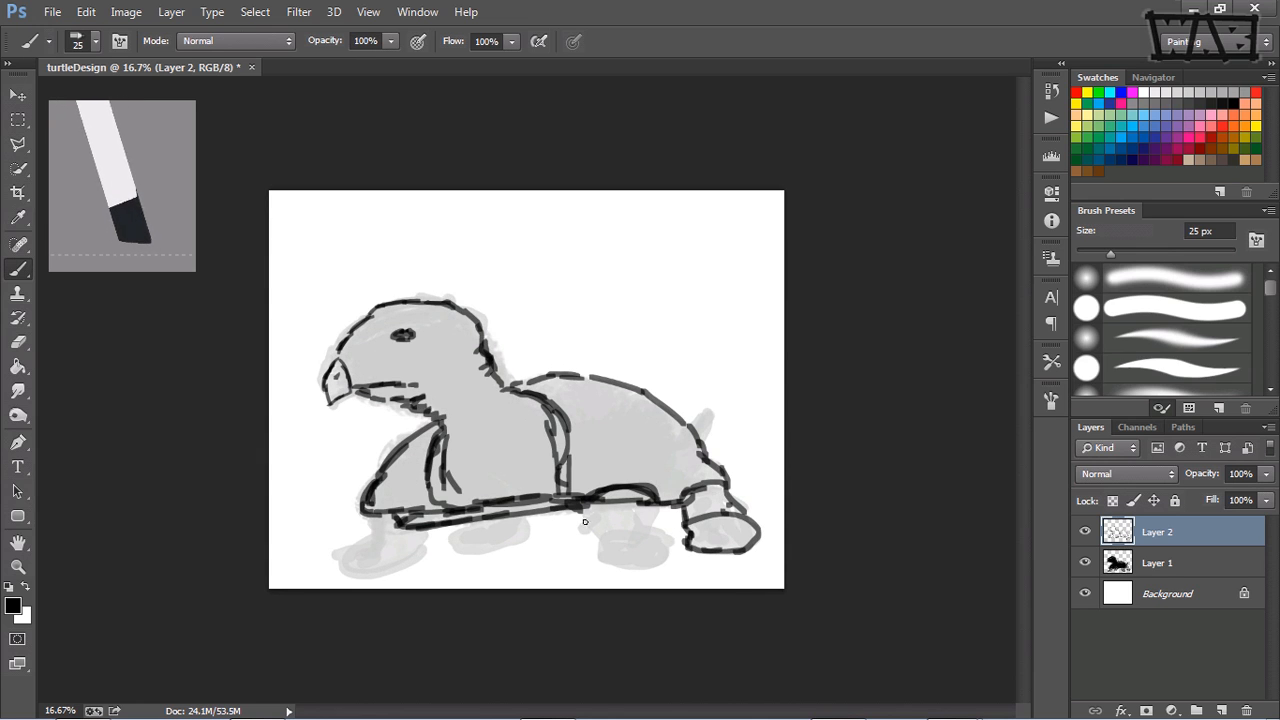
left_click_drag(600, 506, 600, 549)
mouse_move(649, 506)
left_mouse_down()
mouse_move(598, 530)
mouse_move(648, 528)
mouse_move(655, 541)
mouse_move(595, 558)
mouse_move(655, 556)
left_mouse_up()
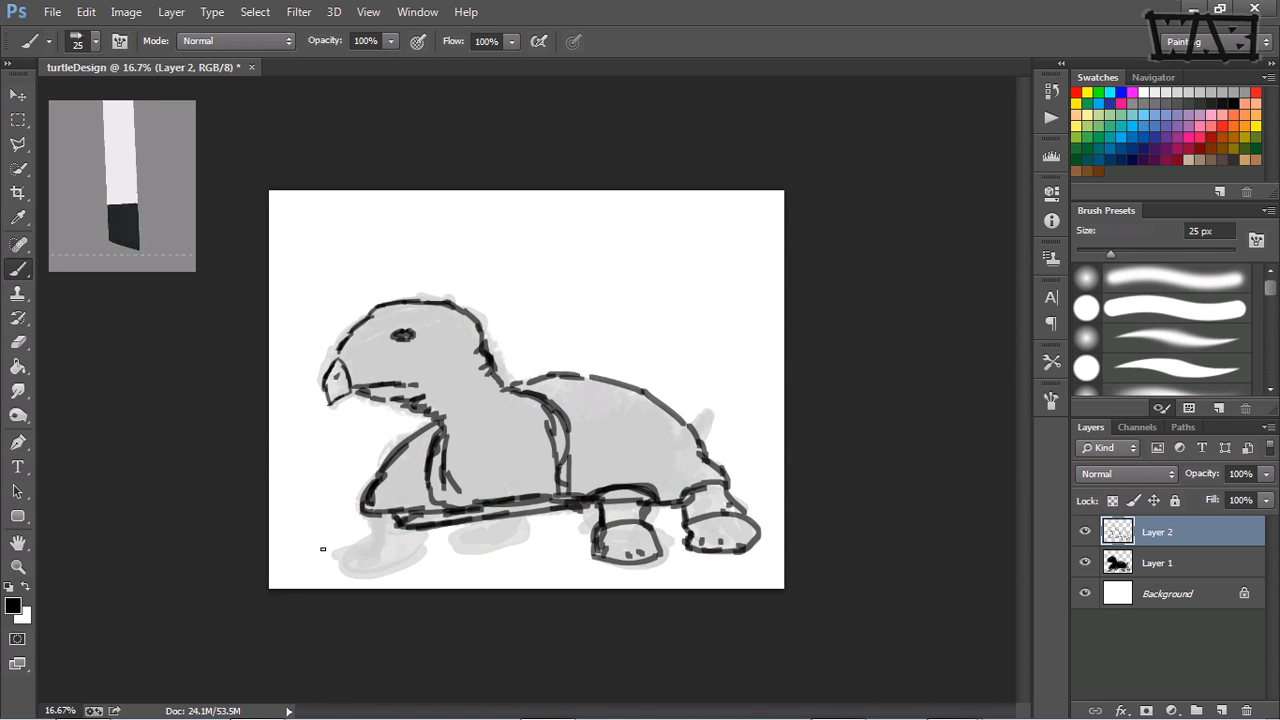
mouse_move(376, 517)
left_mouse_down()
mouse_move(375, 534)
mouse_move(424, 542)
mouse_move(385, 565)
mouse_move(346, 566)
mouse_move(342, 538)
mouse_move(380, 532)
left_mouse_up()
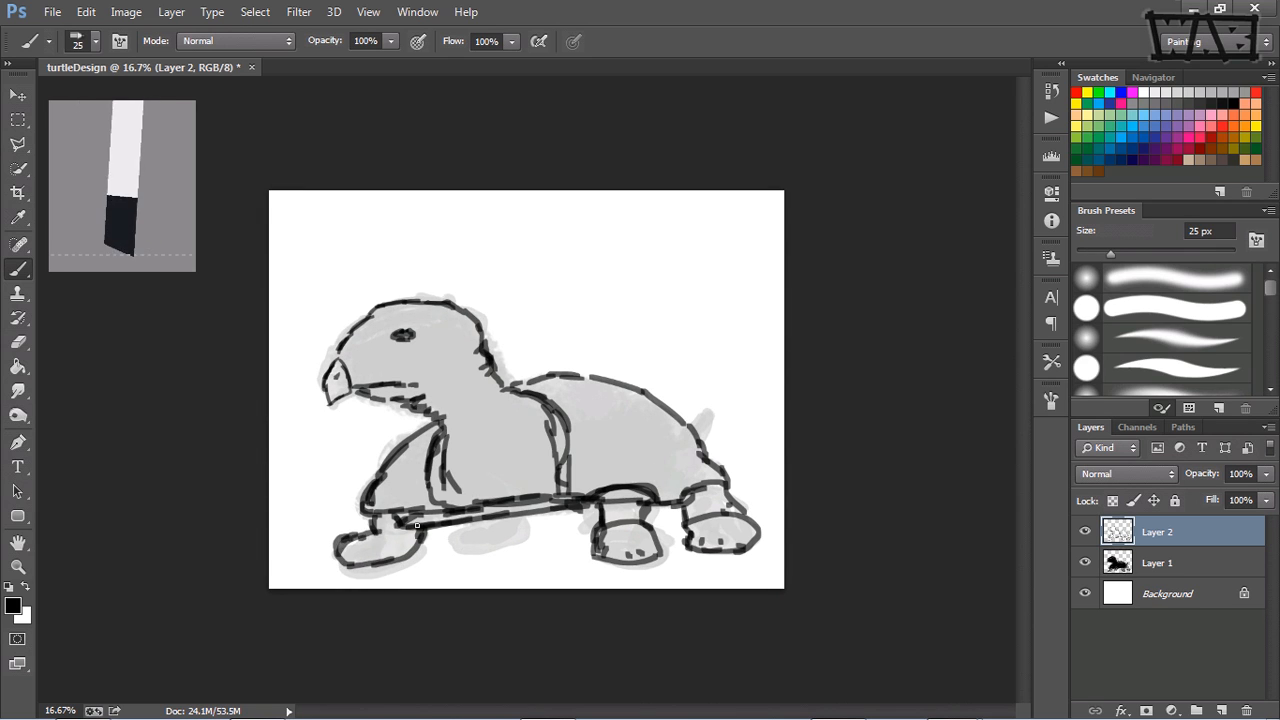
mouse_move(466, 522)
left_mouse_down()
mouse_move(458, 546)
mouse_move(505, 544)
mouse_move(528, 516)
left_mouse_up()
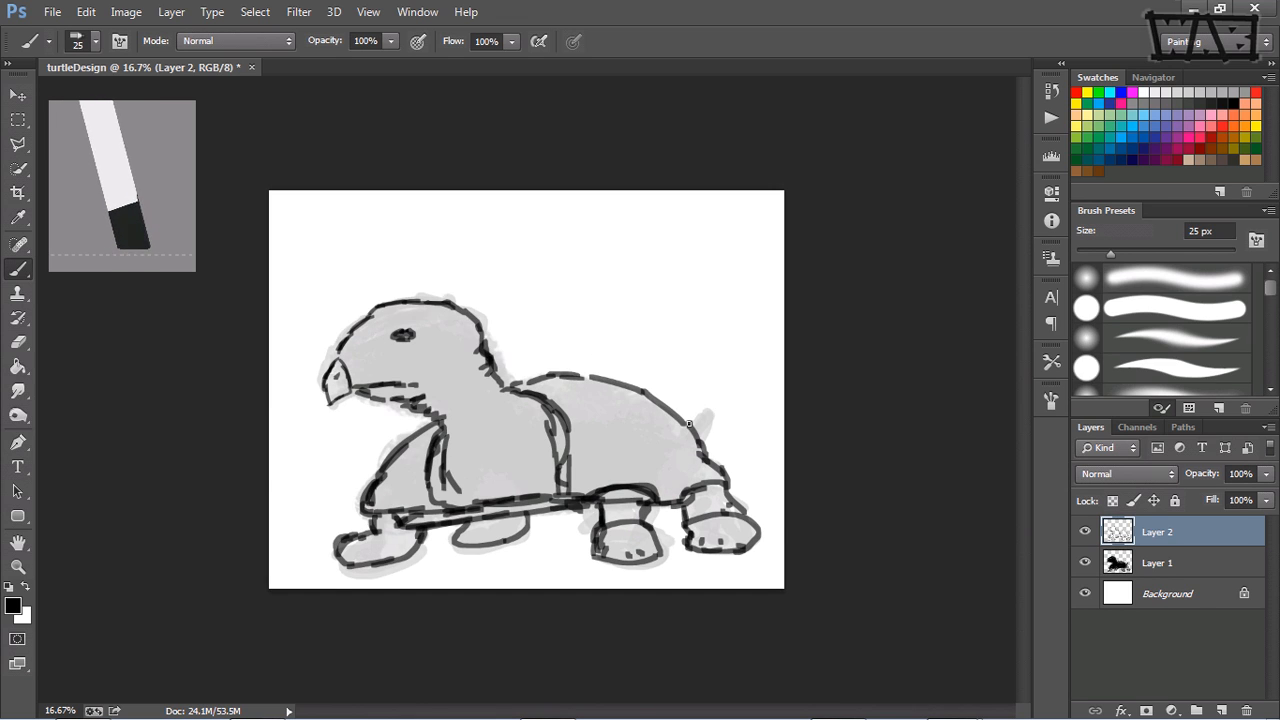
Step: Sketch the pointed tail and reinforce the lines where the neck meets the shell and along the front flap
mouse_move(688, 424)
left_mouse_down()
mouse_move(708, 410)
mouse_move(701, 440)
left_mouse_up()
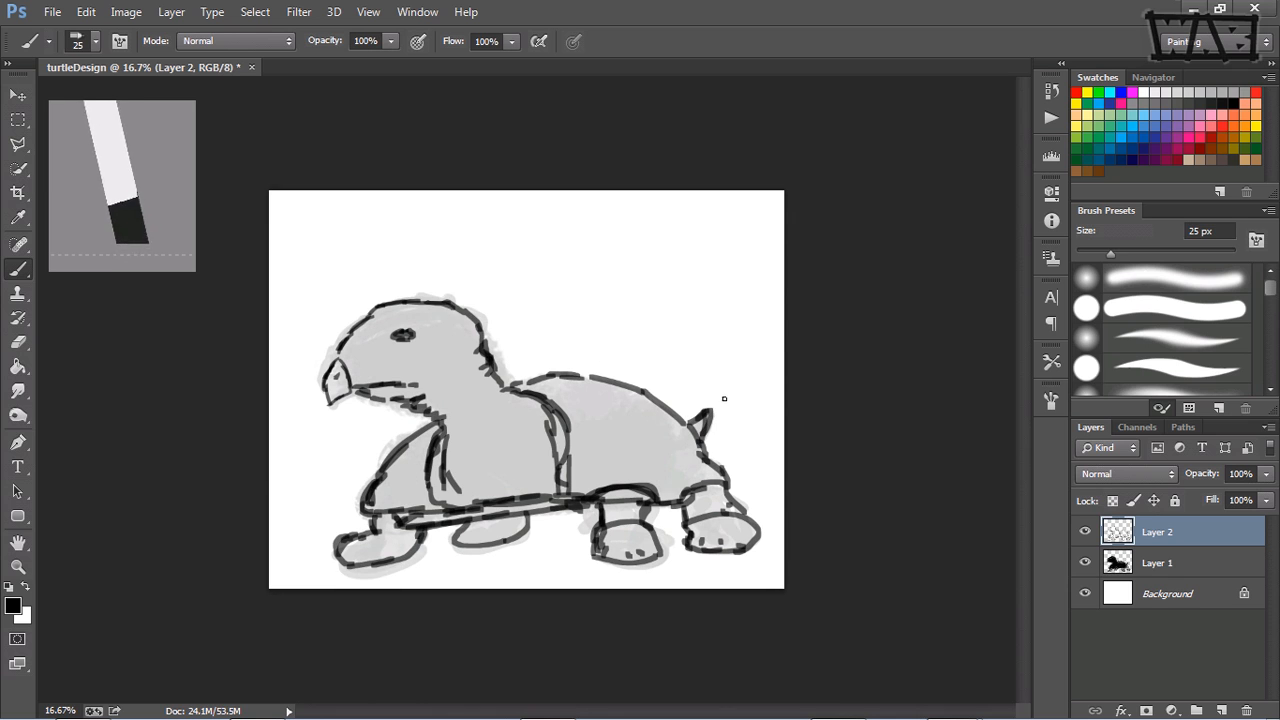
left_click_drag(535, 374, 498, 381)
left_click_drag(433, 416, 400, 450)
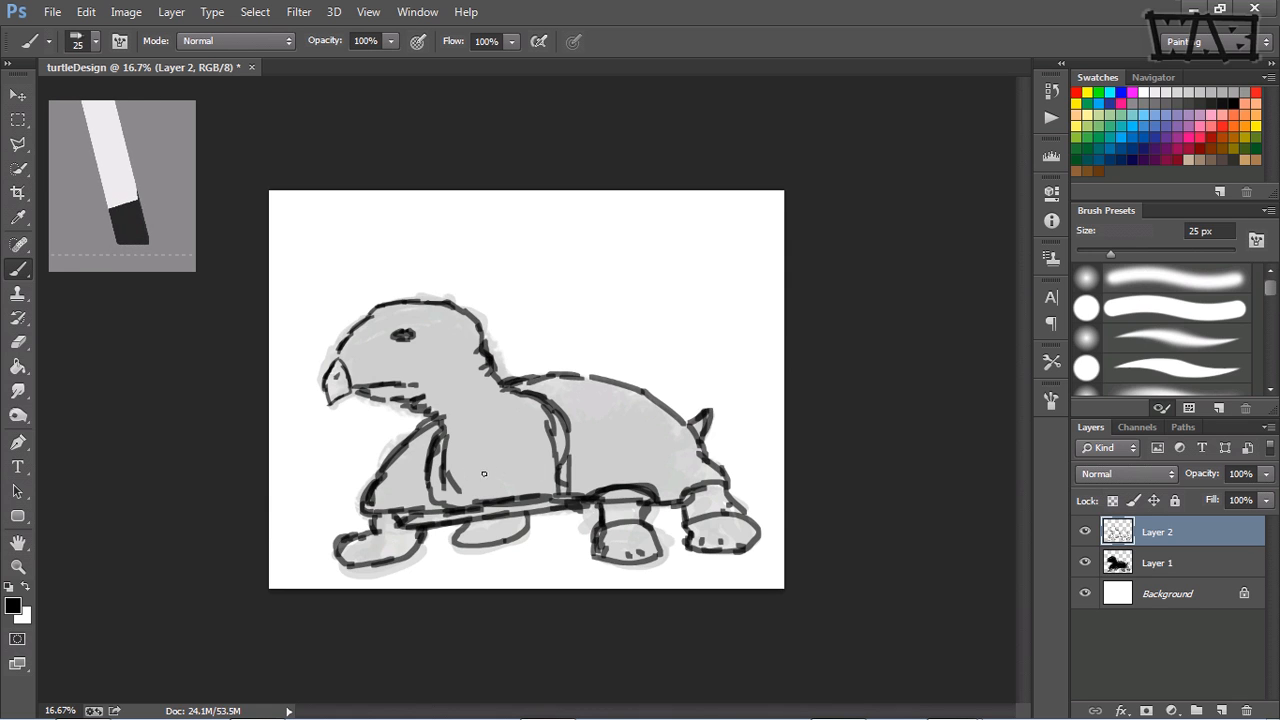
Step: Add detail marks on the chest and wrinkles on the neck, and reinforce the mouth and forehead lines
mouse_move(484, 475)
left_mouse_down()
mouse_move(514, 463)
mouse_move(508, 450)
left_mouse_up()
left_click_drag(499, 427, 494, 435)
left_click_drag(470, 380, 438, 396)
left_click_drag(352, 382, 372, 388)
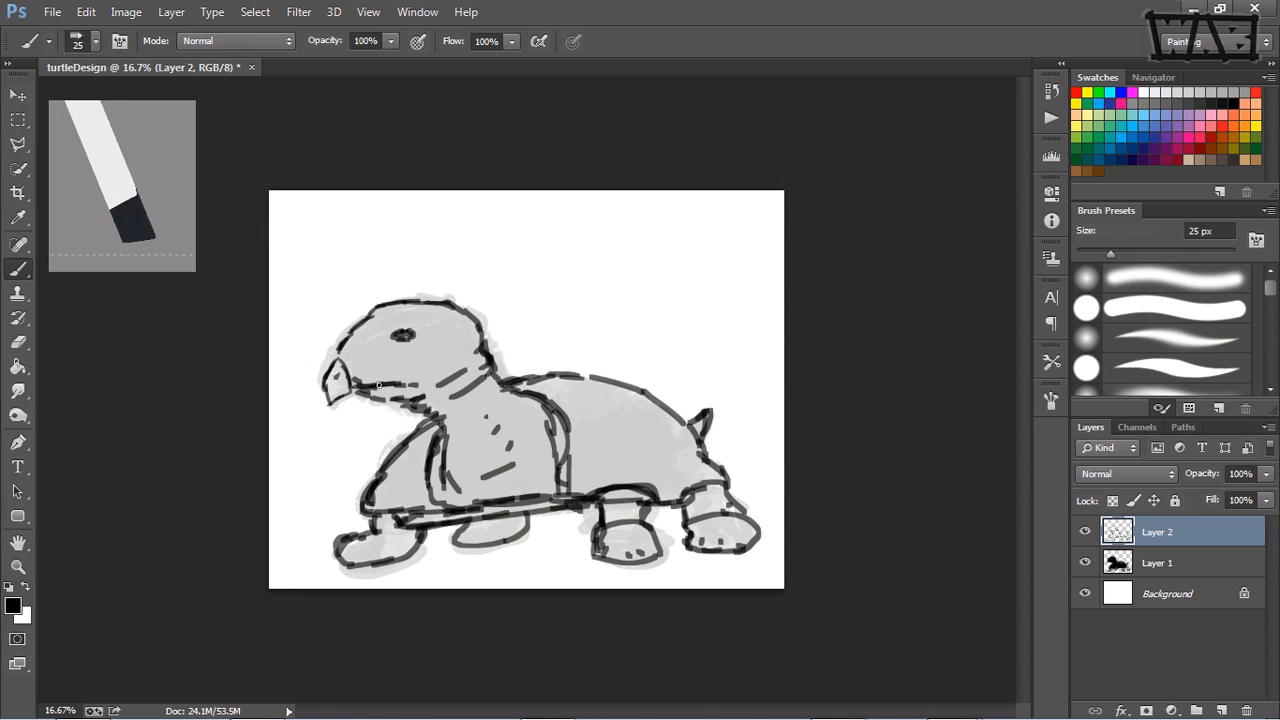
mouse_move(347, 342)
left_mouse_down()
mouse_move(321, 383)
mouse_move(358, 322)
mouse_move(432, 306)
left_mouse_up()
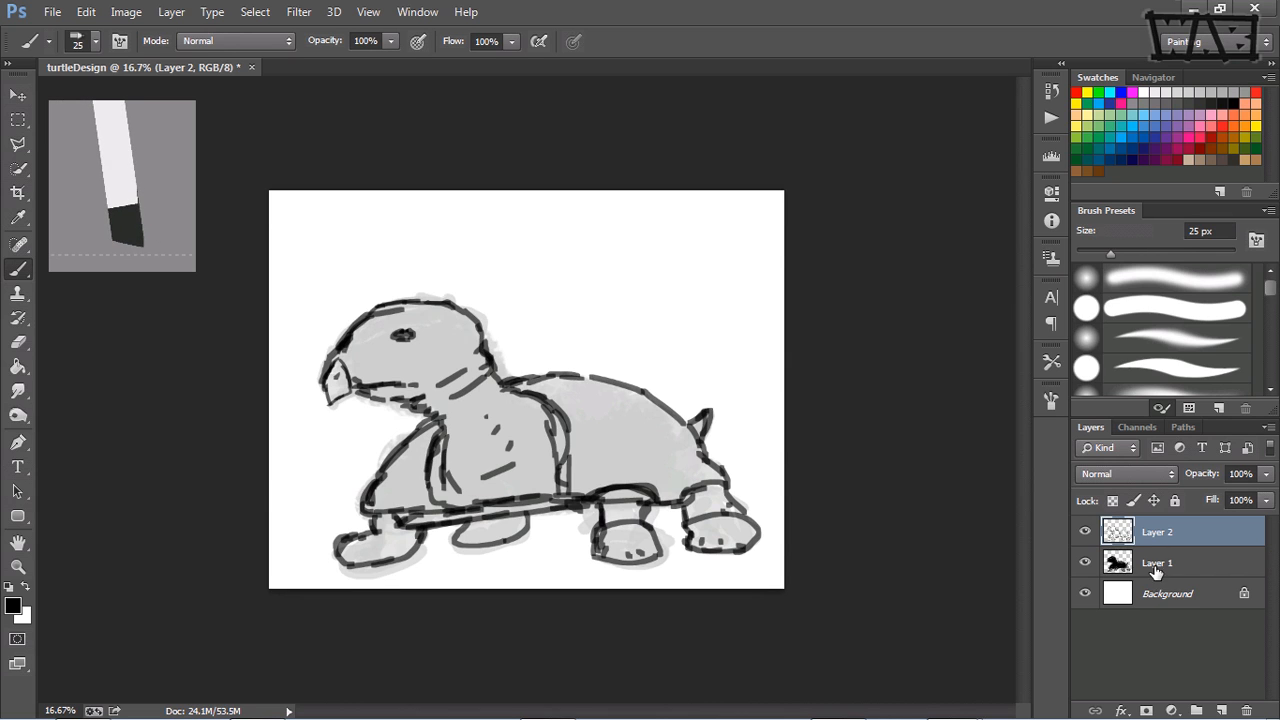
Step: Delete the silhouette layer, Layer 1, and make the sketch layer active
left_click_drag(1150, 565, 1246, 709)
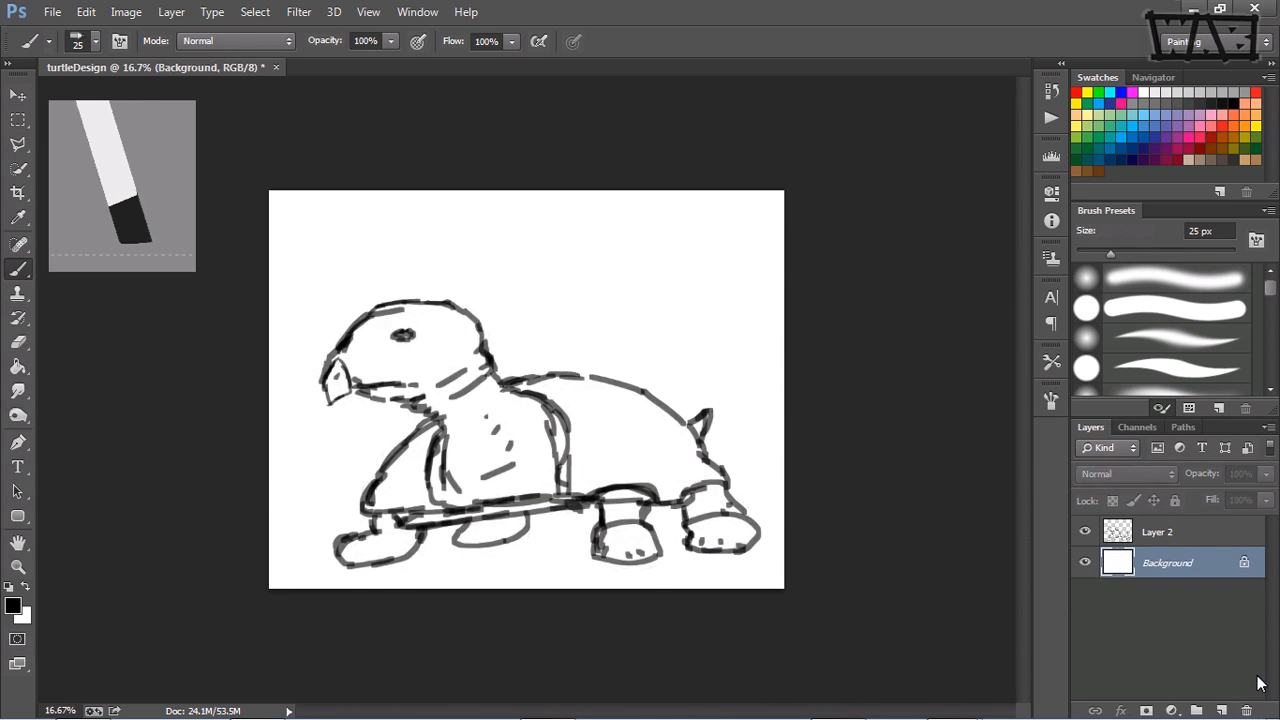
left_click(1186, 537)
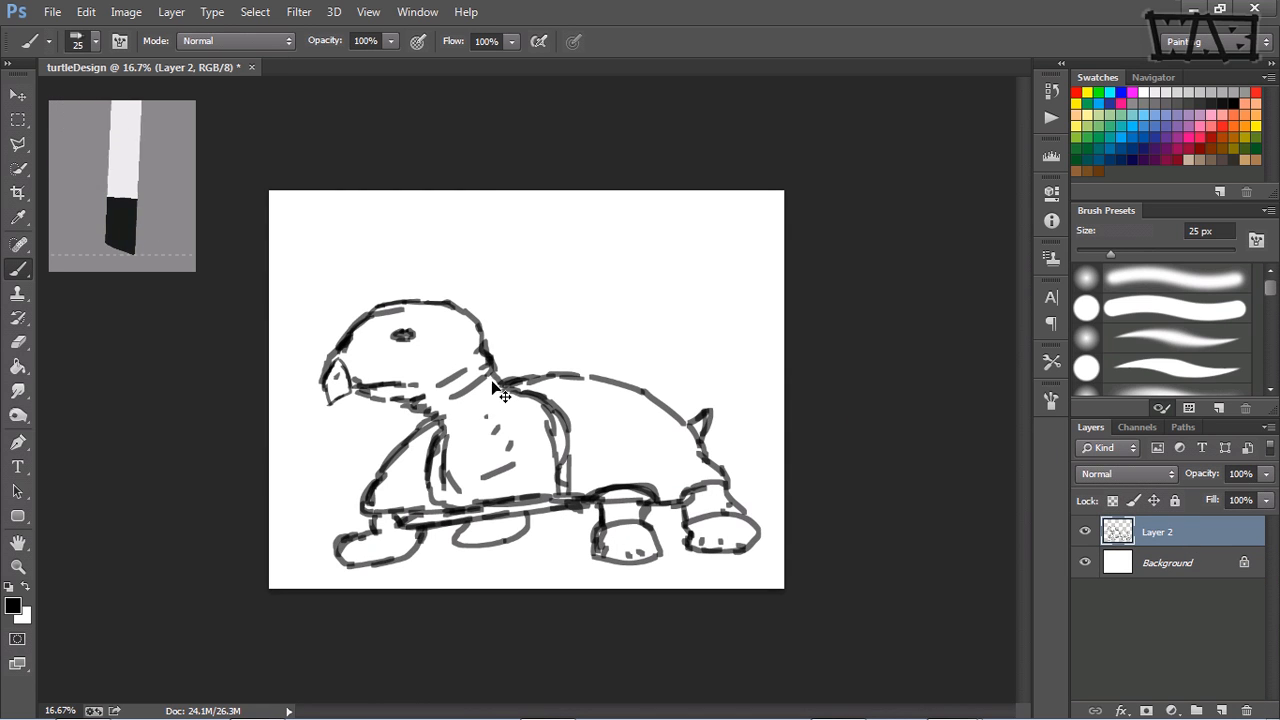
Step: Scale the sketch to 18.36% width and 23.97% height and move it to the canvas's upper-left corner
key("ctrl+t")
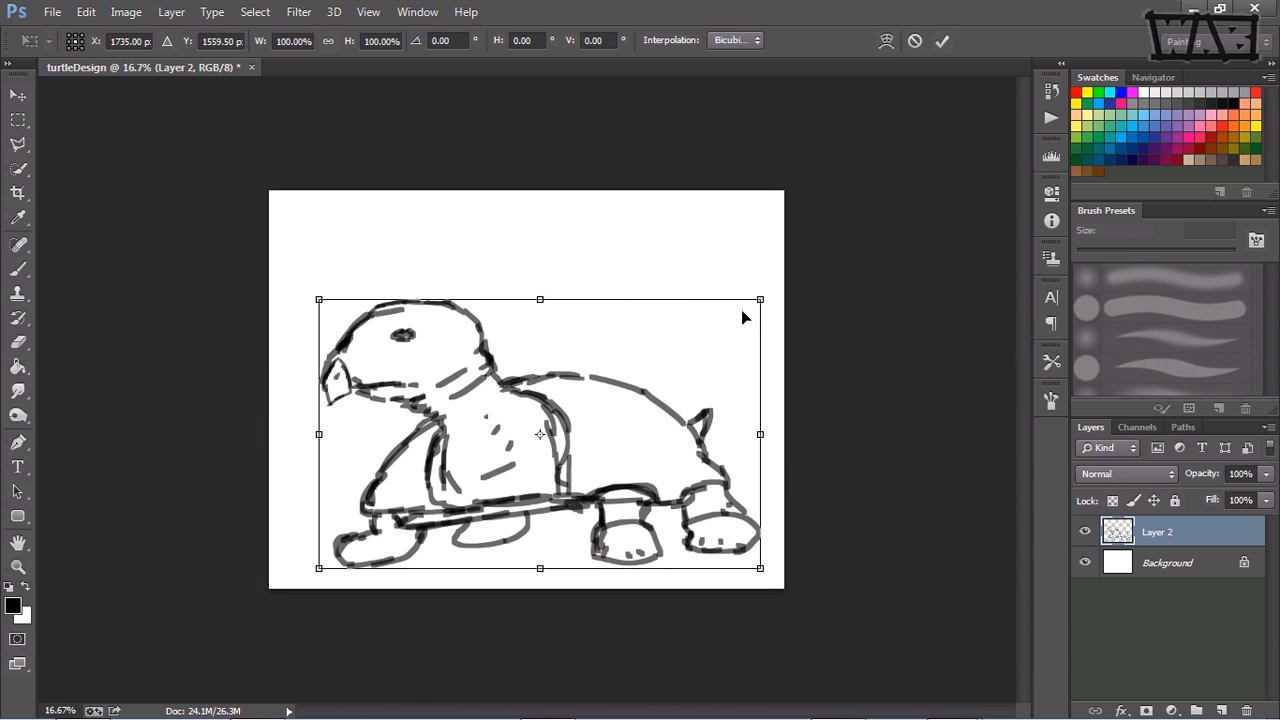
mouse_move(760, 299)
left_mouse_down()
mouse_move(449, 474)
mouse_move(426, 514)
mouse_move(391, 486)
mouse_move(409, 505)
mouse_move(399, 499)
left_mouse_up()
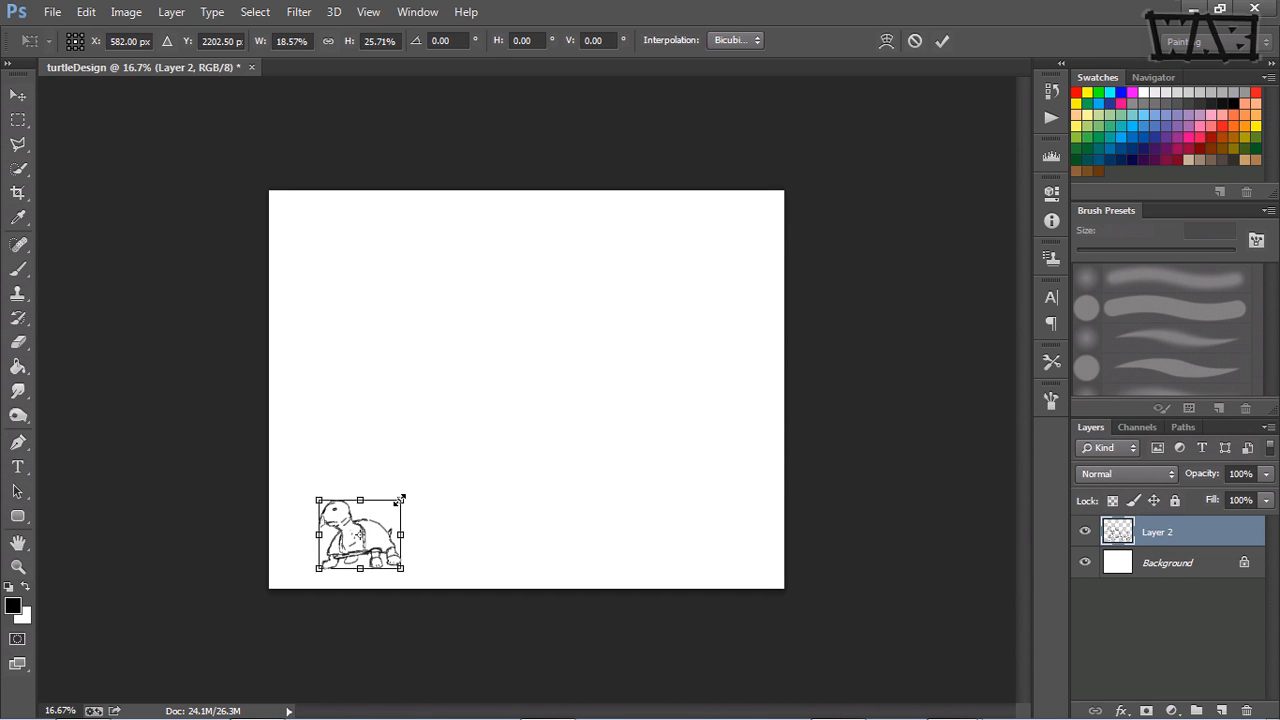
left_click_drag(400, 499, 401, 504)
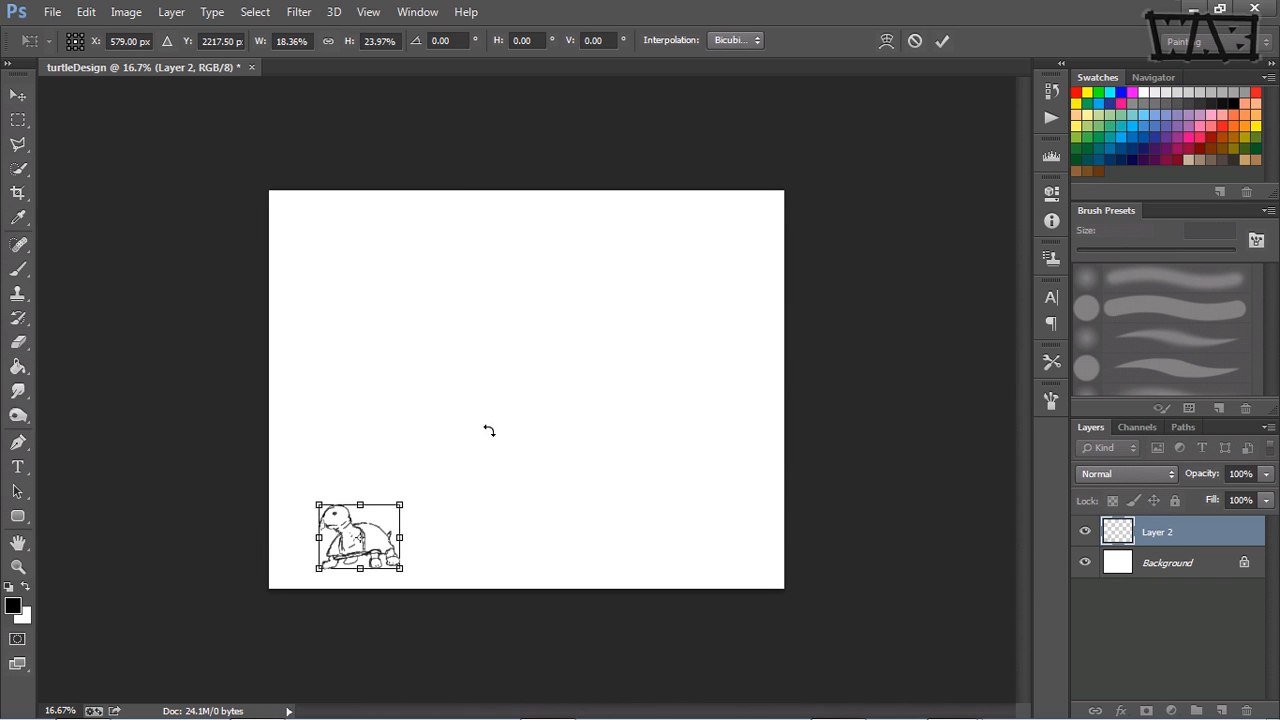
key("Return")
key("b")
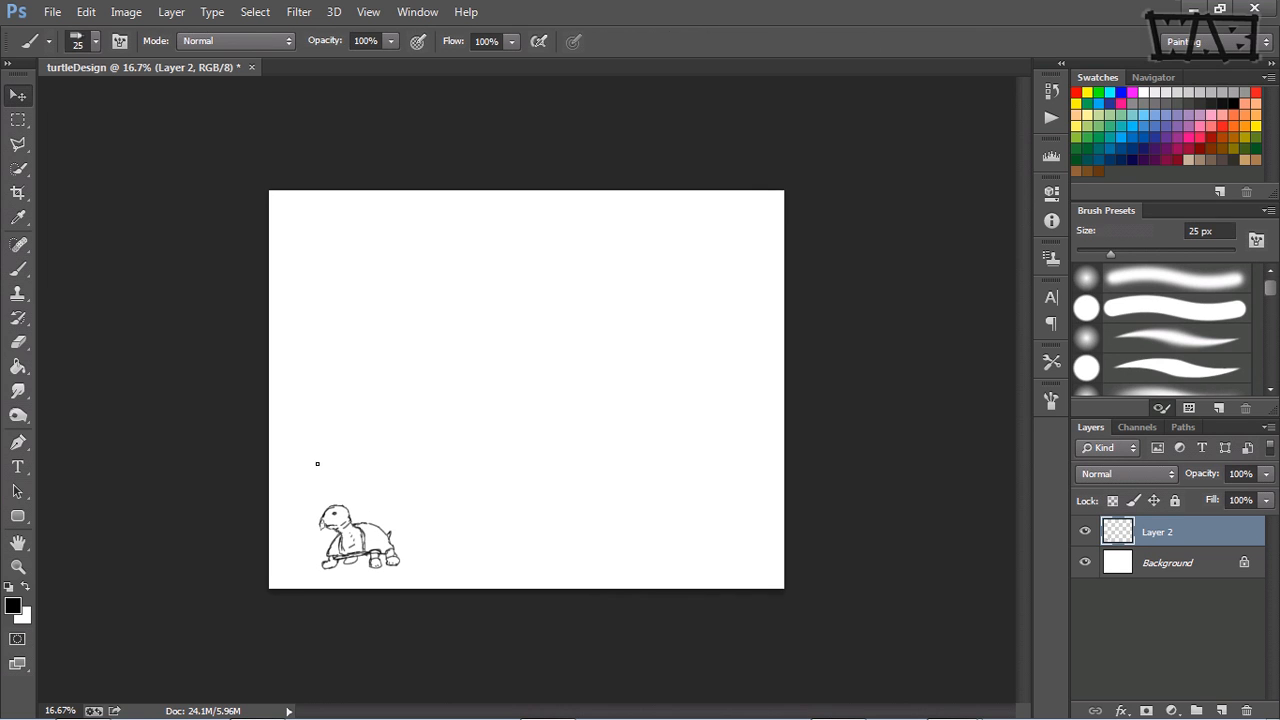
key("v")
mouse_move(356, 537)
left_mouse_down()
mouse_move(362, 370)
mouse_move(319, 234)
left_mouse_up()
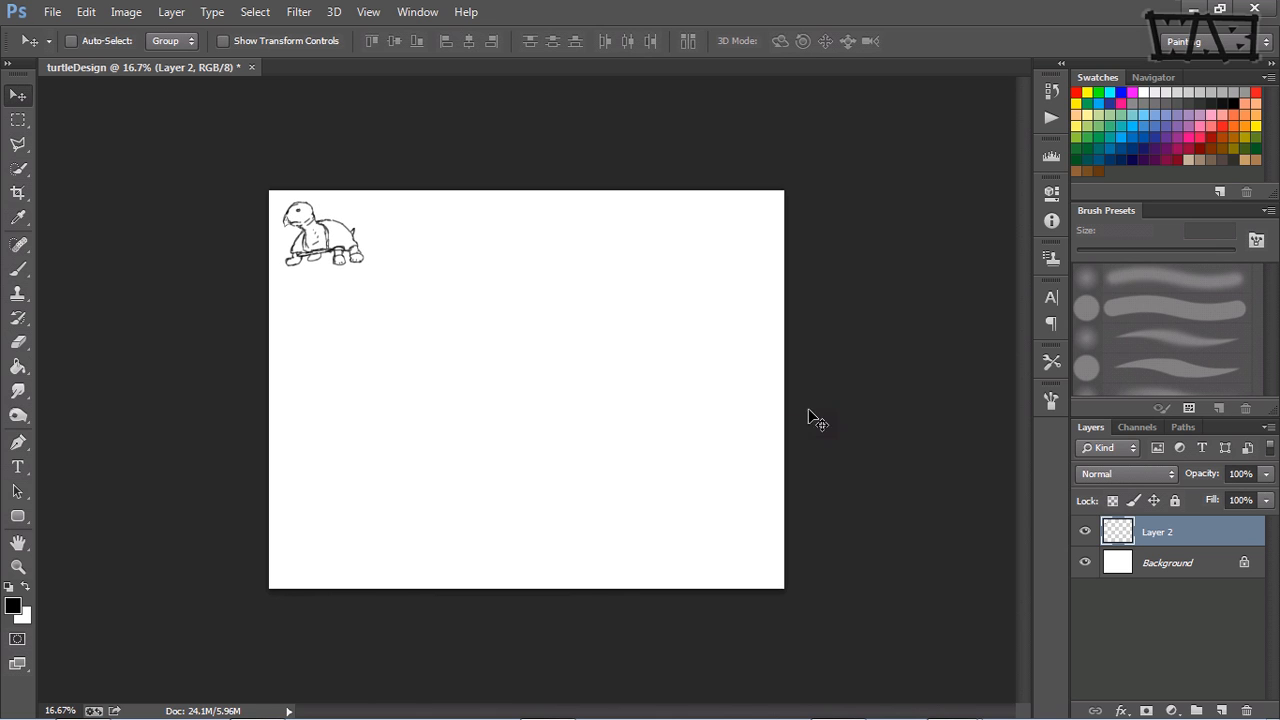
Step: Show the rulers around the canvas and check the available ruler units
right_click(125, 158)
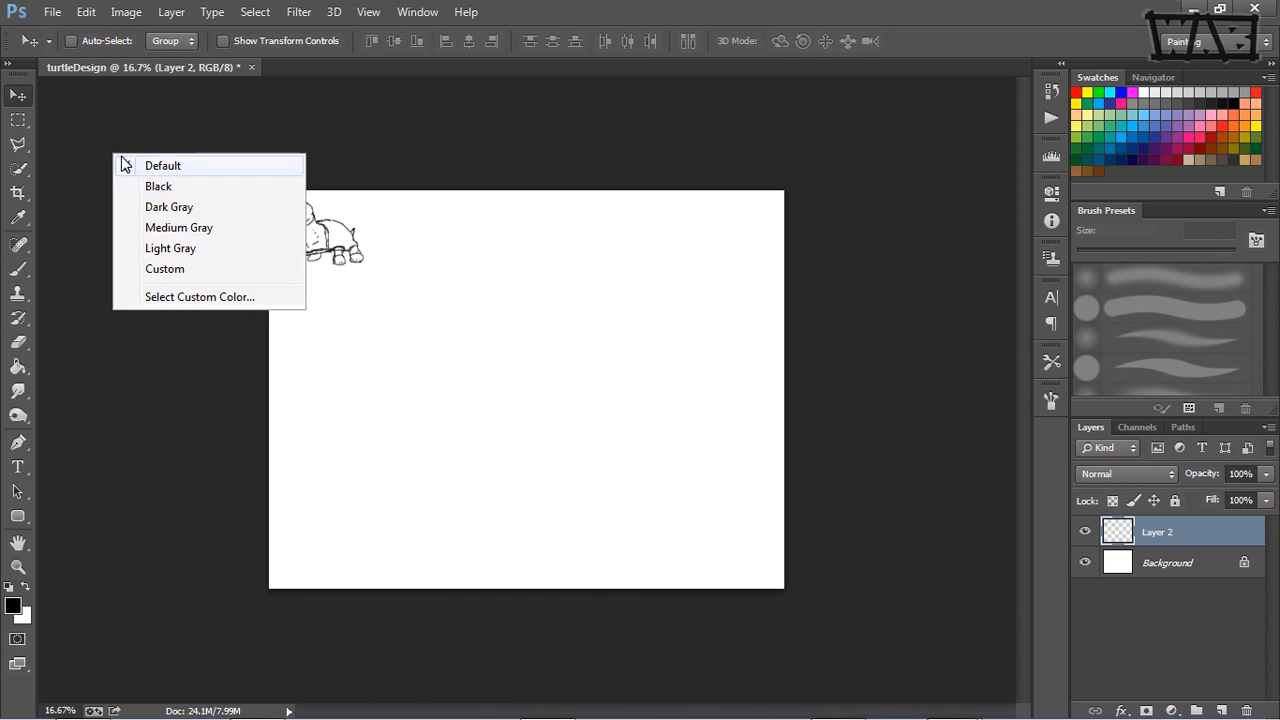
left_click(239, 126)
left_click(368, 12)
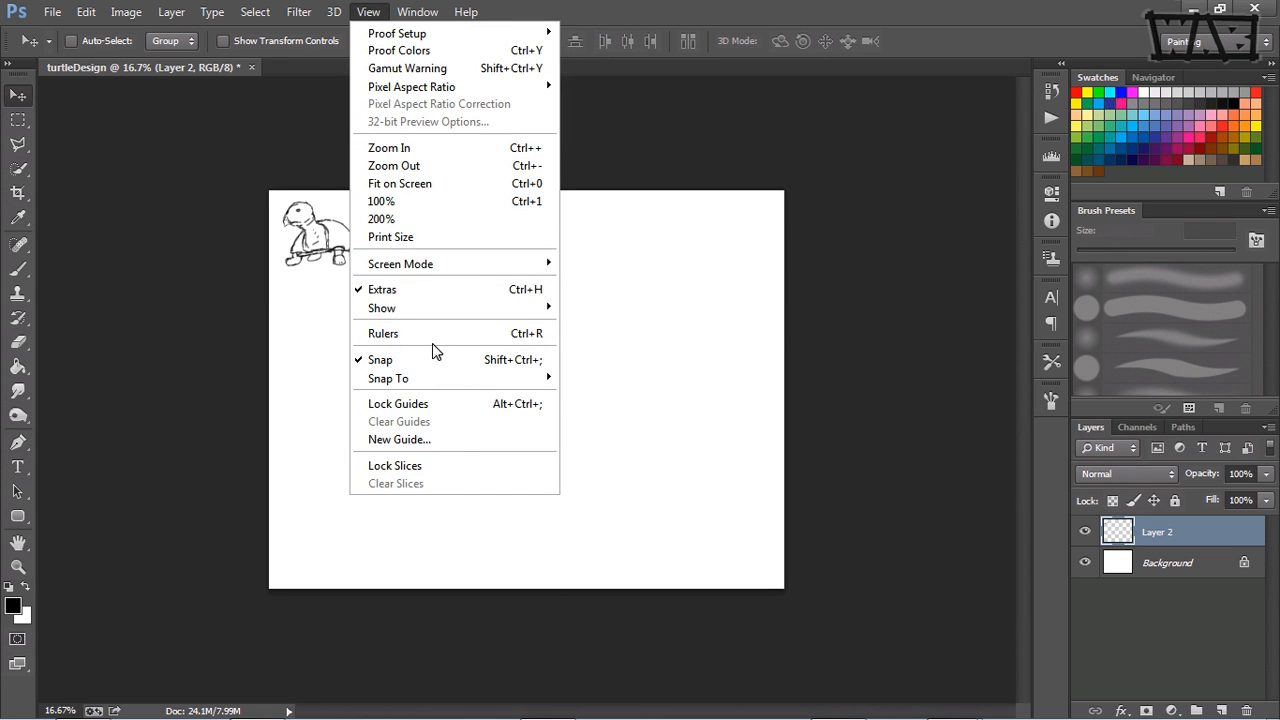
left_click(432, 338)
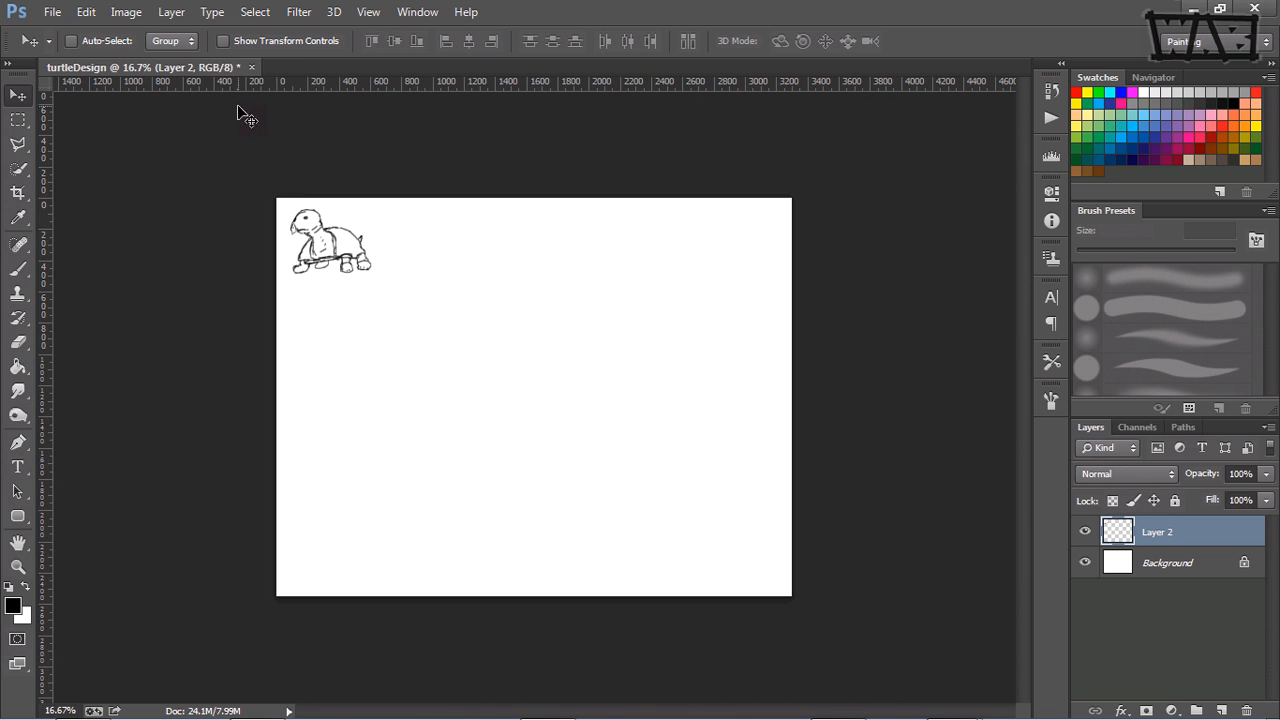
right_click(348, 87)
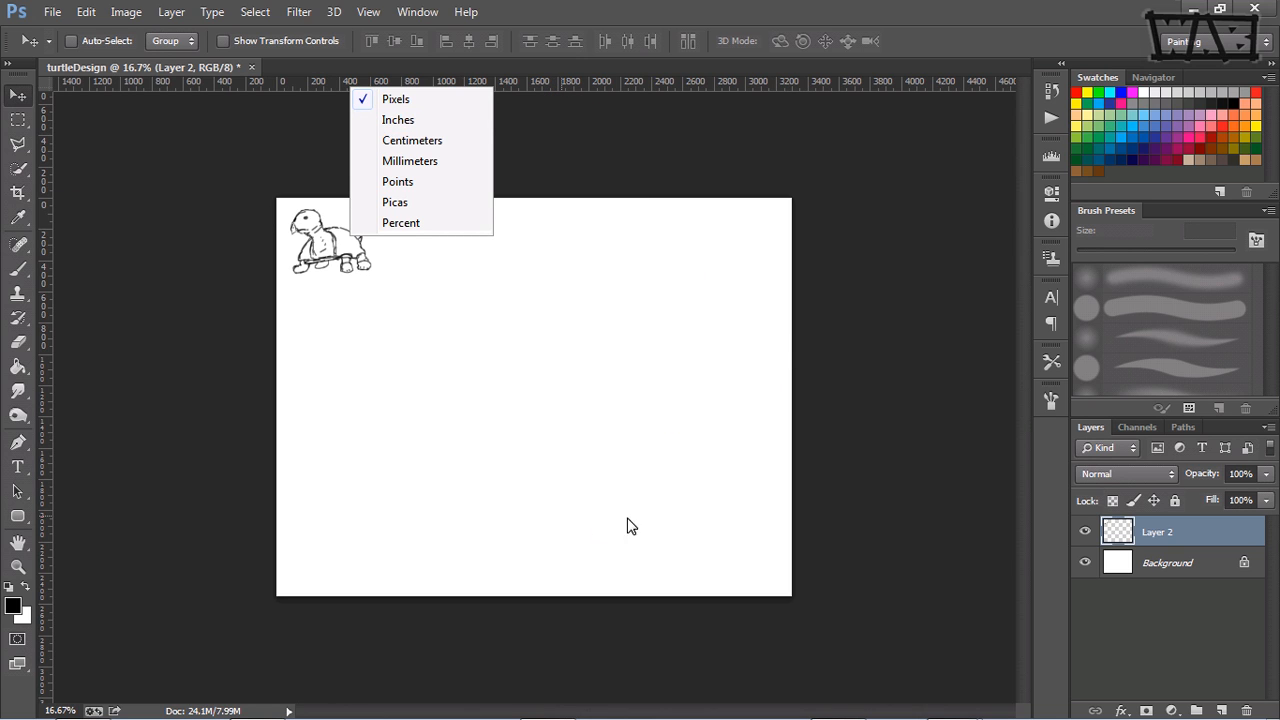
left_click(43, 262)
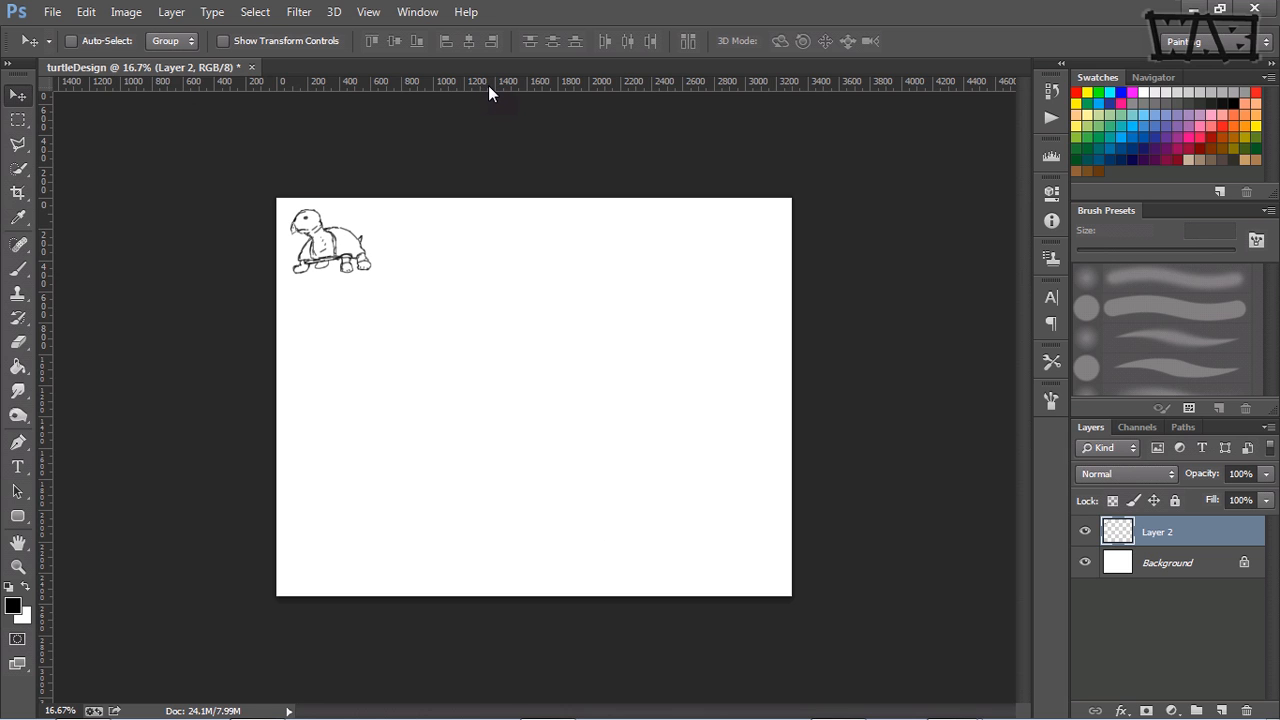
left_click_drag(496, 88, 522, 88)
Step: Enlarge the turtle sketch to about 205% and move it to the lower-left area of the canvas
left_click_drag(325, 250, 555, 415)
key("ctrl+t")
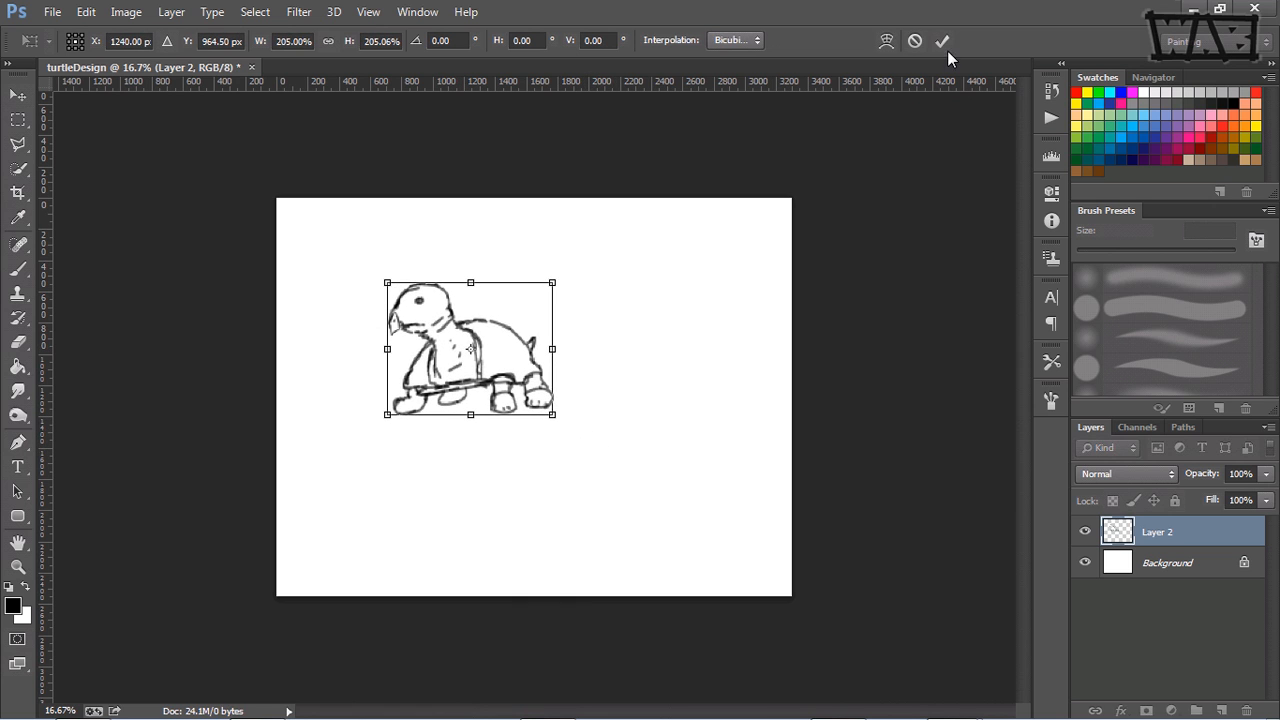
left_click(943, 42)
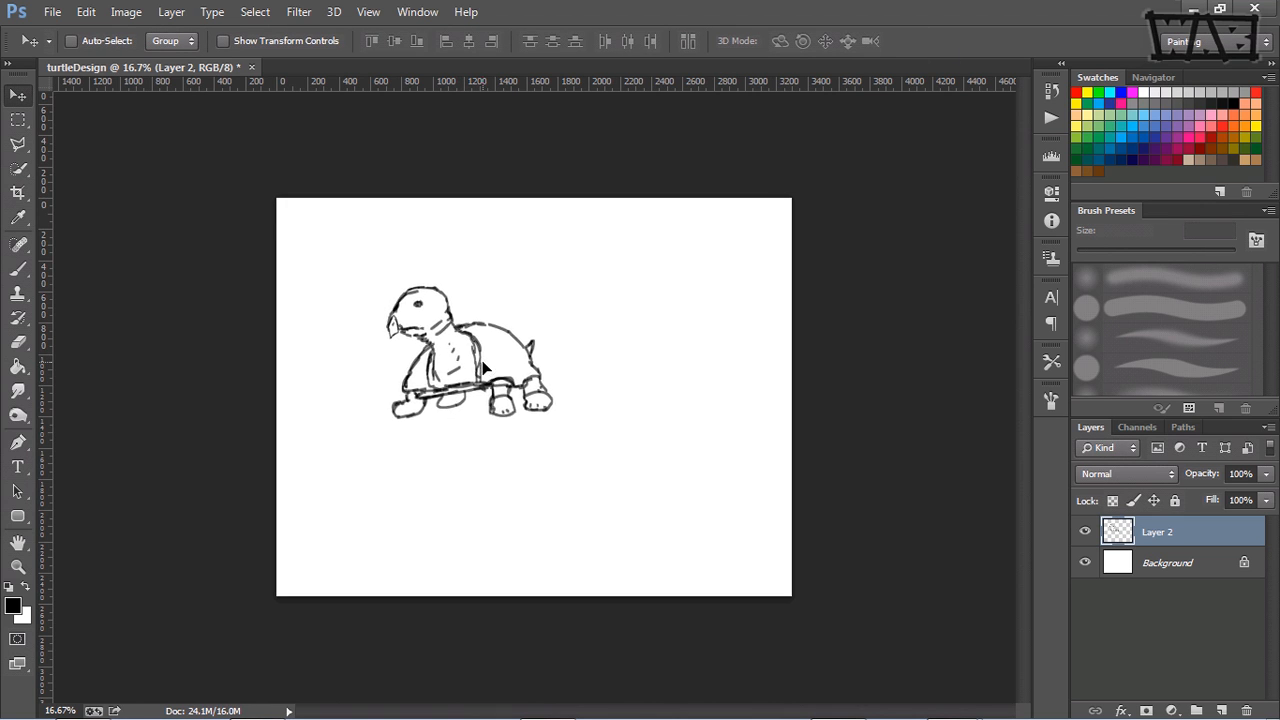
mouse_move(483, 368)
left_mouse_down()
mouse_move(485, 440)
mouse_move(416, 451)
left_mouse_up()
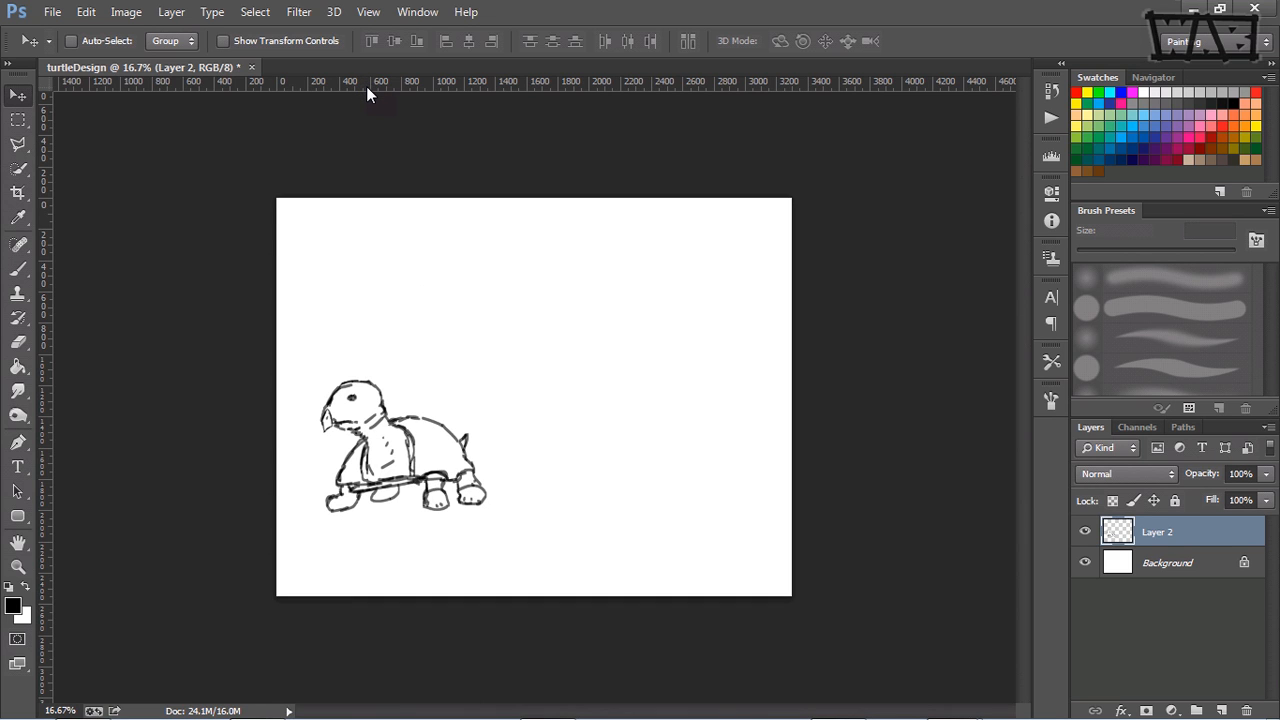
Step: Place a horizontal guide directly beneath the turtle's feet
left_click_drag(366, 86, 500, 511)
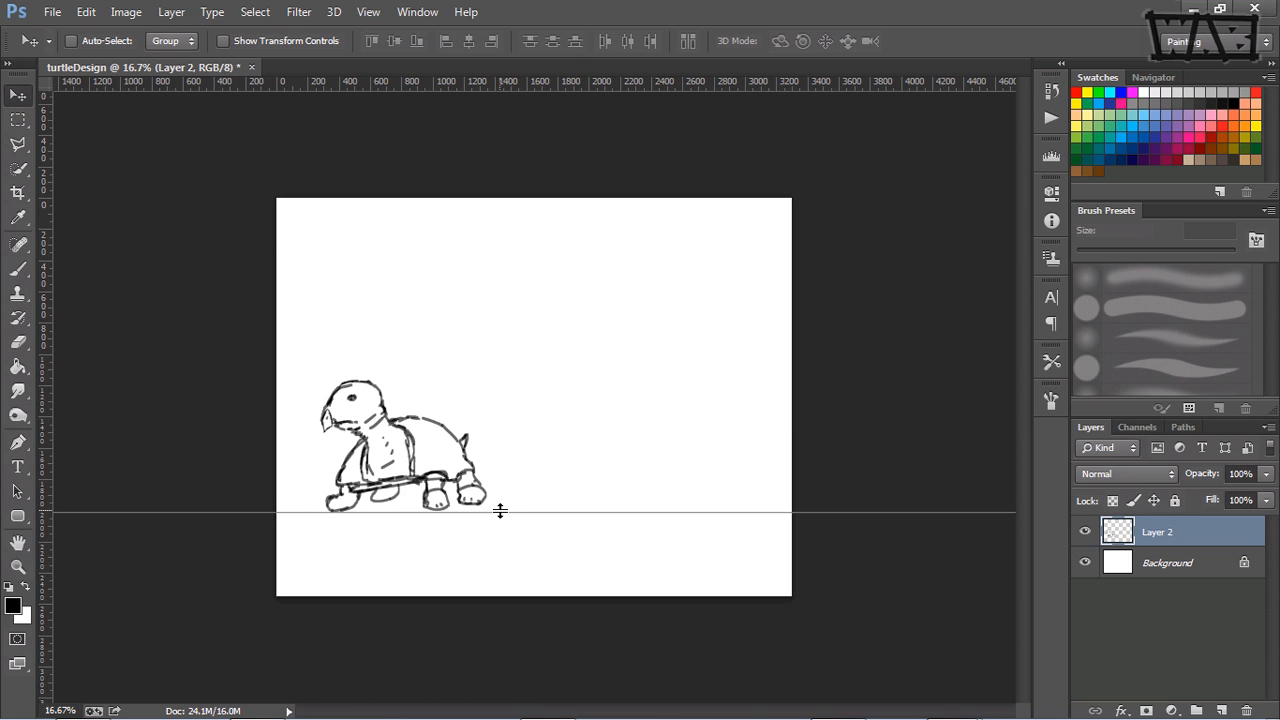
mouse_move(500, 511)
left_mouse_down()
mouse_move(504, 489)
mouse_move(495, 511)
left_mouse_up()
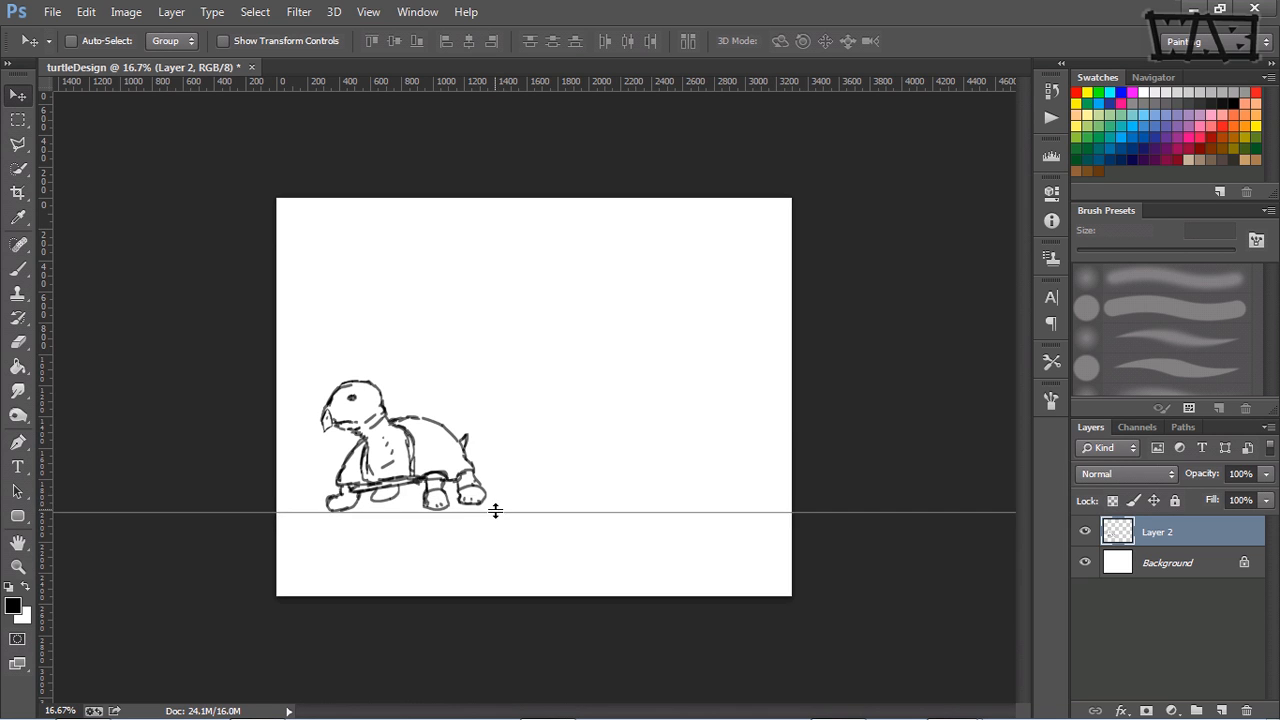